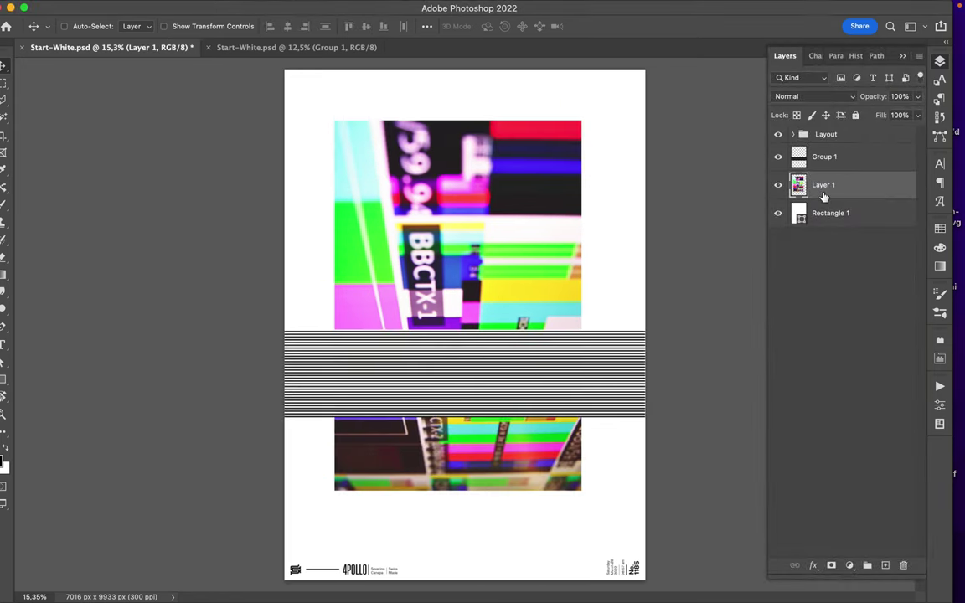
Step: Duplicate Layer 1 as a hidden backup and move the original above Group 1
left_click_drag(806, 195, 776, 219)
left_click(777, 213)
left_click(824, 184)
left_click_drag(823, 184, 823, 150)
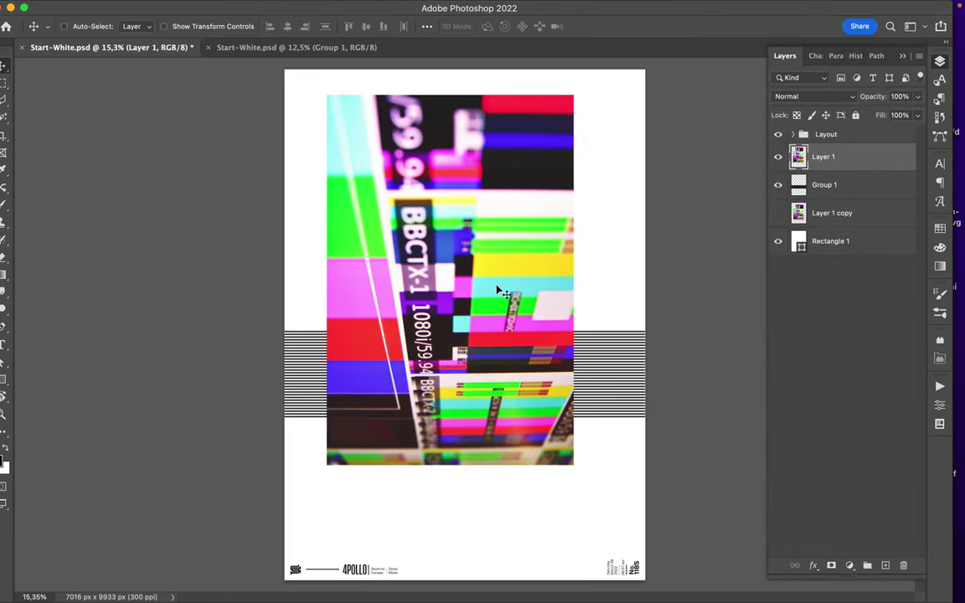
Step: Lasso a jagged vertical slice of the image and copy it onto new layers, shifted right
key("l")
left_click_drag(413, 233, 416, 388)
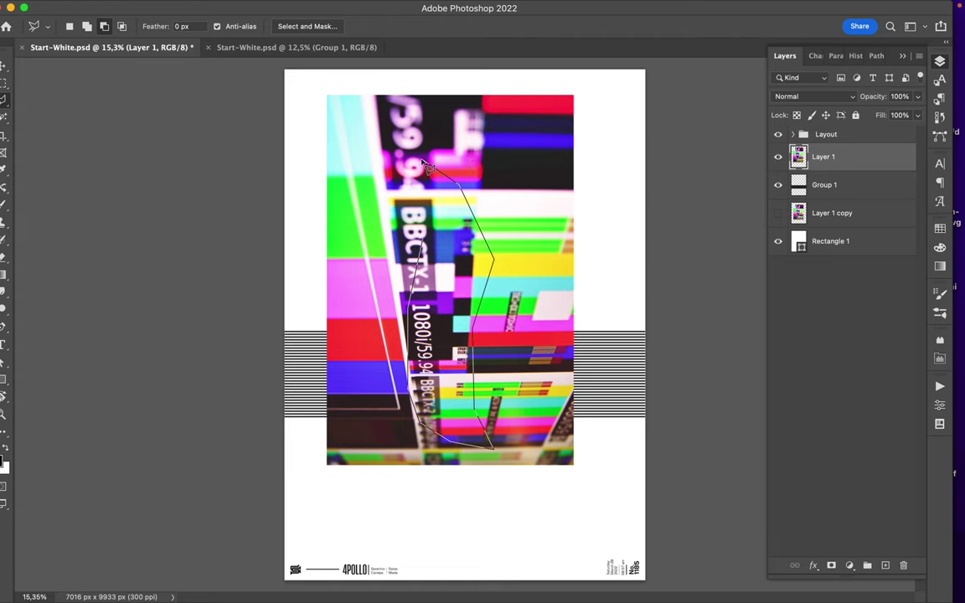
key("ctrl+j")
key("v")
key("ctrl+j")
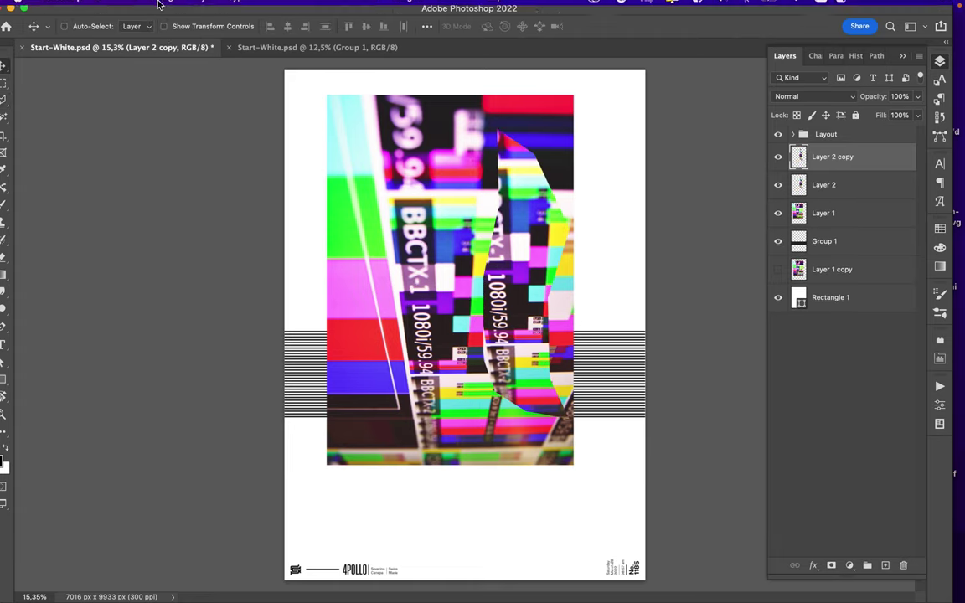
key("j")
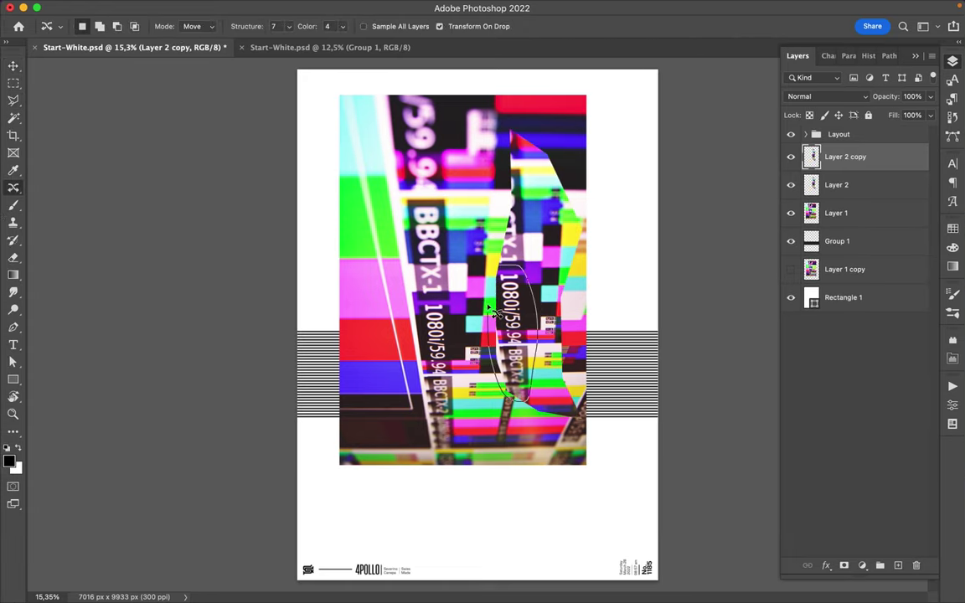
Step: Content-aware move a patch of the 1080i/59.94 text column up and left
left_click_drag(521, 309, 479, 278)
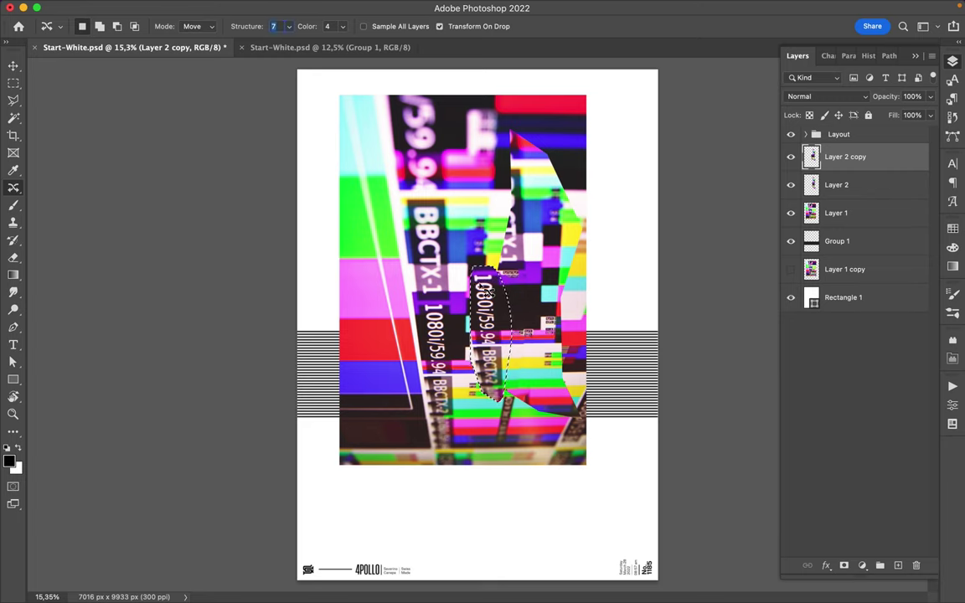
left_click_drag(486, 289, 452, 247)
key("Return")
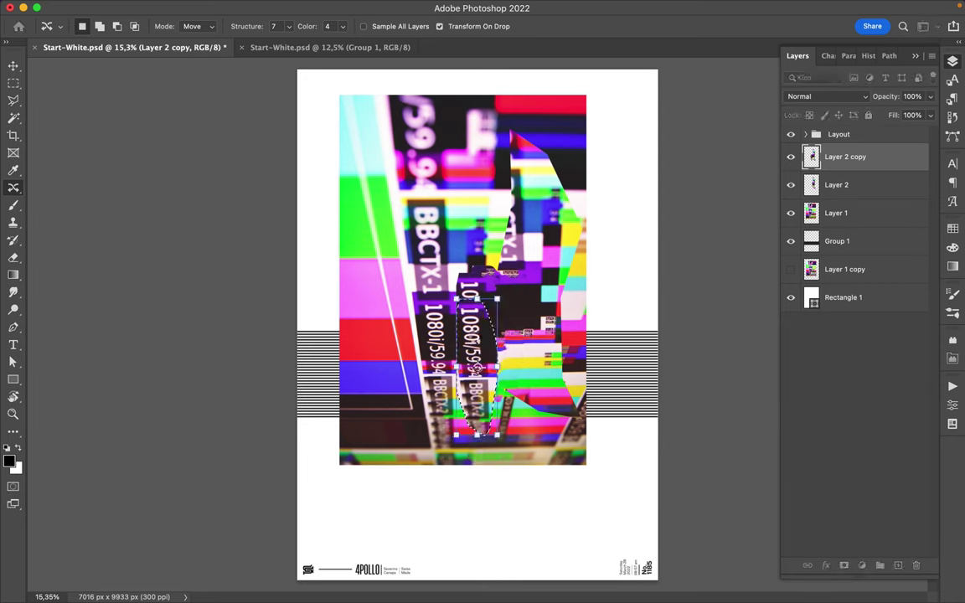
key("v")
Step: Shift the vertical text column down with a content-aware move
key("m")
key("j")
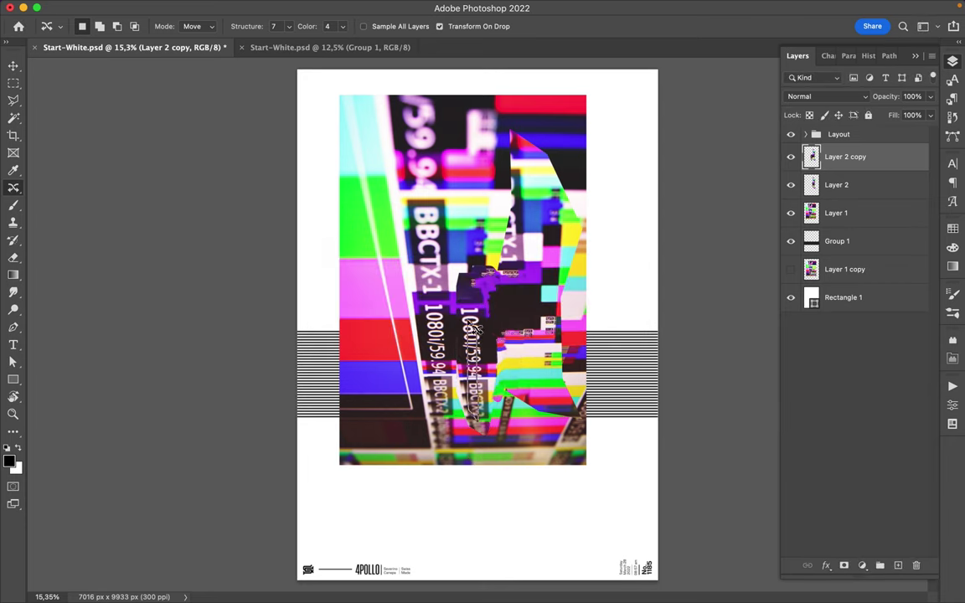
left_click_drag(477, 330, 479, 383)
key("Return")
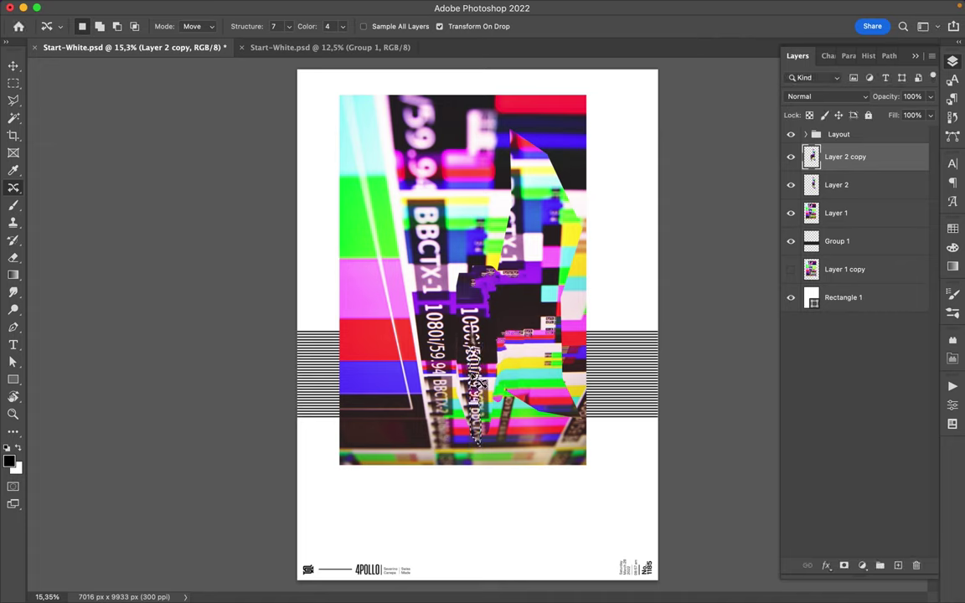
Step: Move a text strip right and down, then push another patch lower down the image
left_click_drag(437, 426, 495, 401)
key("Return")
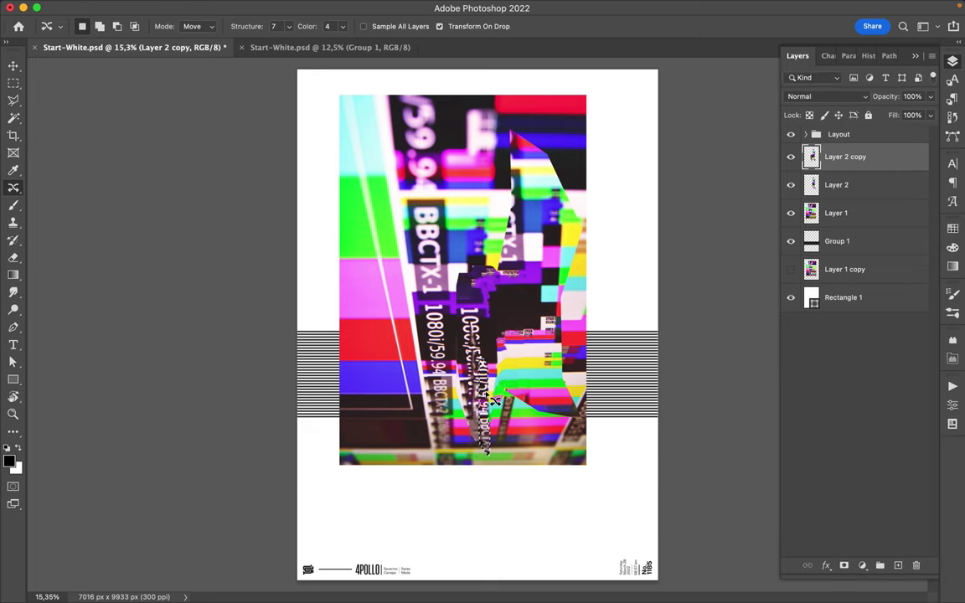
key("Return")
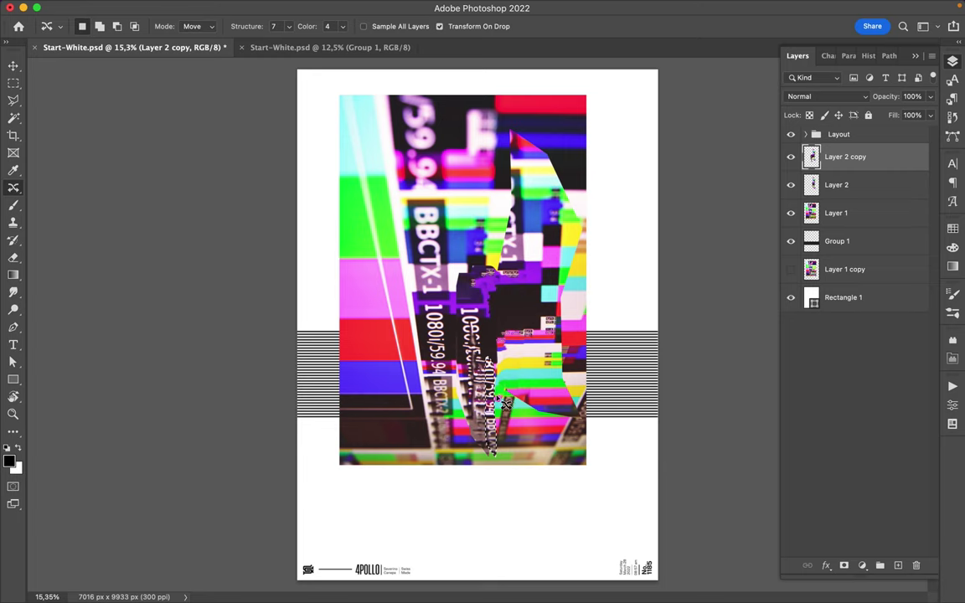
mouse_move(505, 419)
left_mouse_down()
mouse_move(489, 469)
mouse_move(513, 451)
left_mouse_up()
key("m")
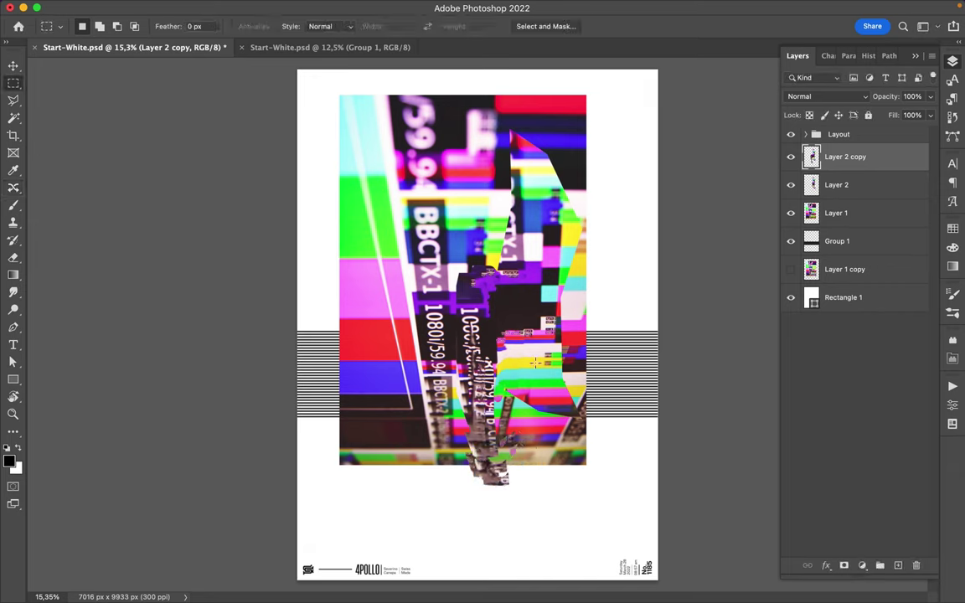
Step: Copy a horizontal image strip onto Layer 3 and set it to Linear Burn
left_click_drag(335, 249, 452, 264)
key("ctrl+j")
key("v")
key("Up")
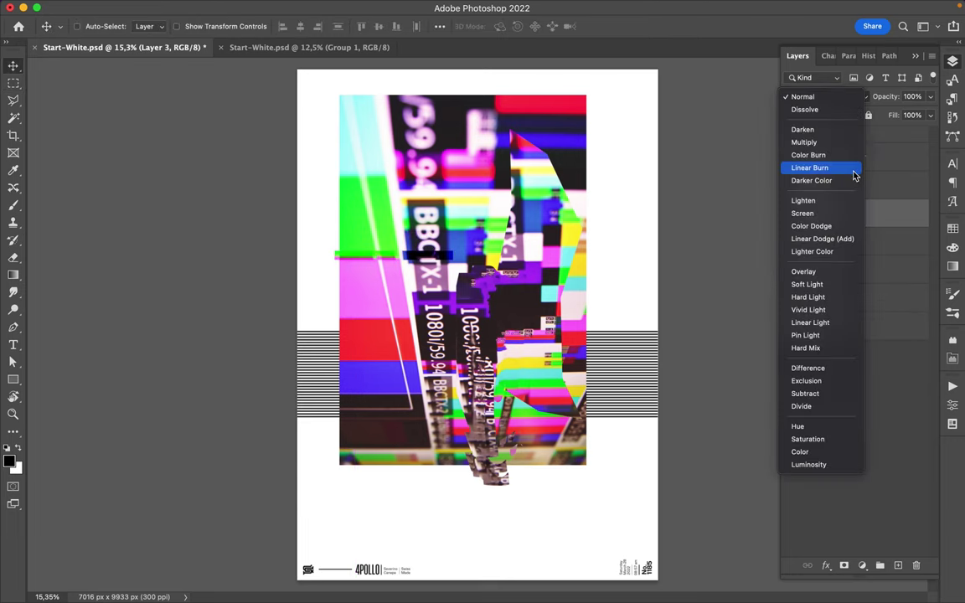
key("Return")
key("m")
Step: Copy another horizontal strip onto Layer 4 with Pin Light blending
left_click_drag(544, 184, 716, 191)
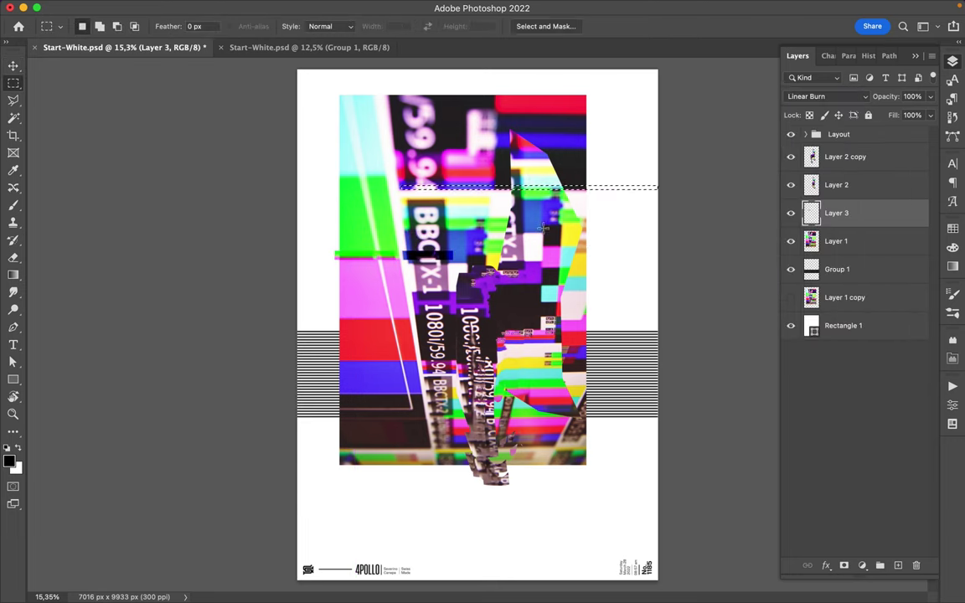
left_click(836, 241)
key("ctrl+j")
key("v")
left_click(829, 96)
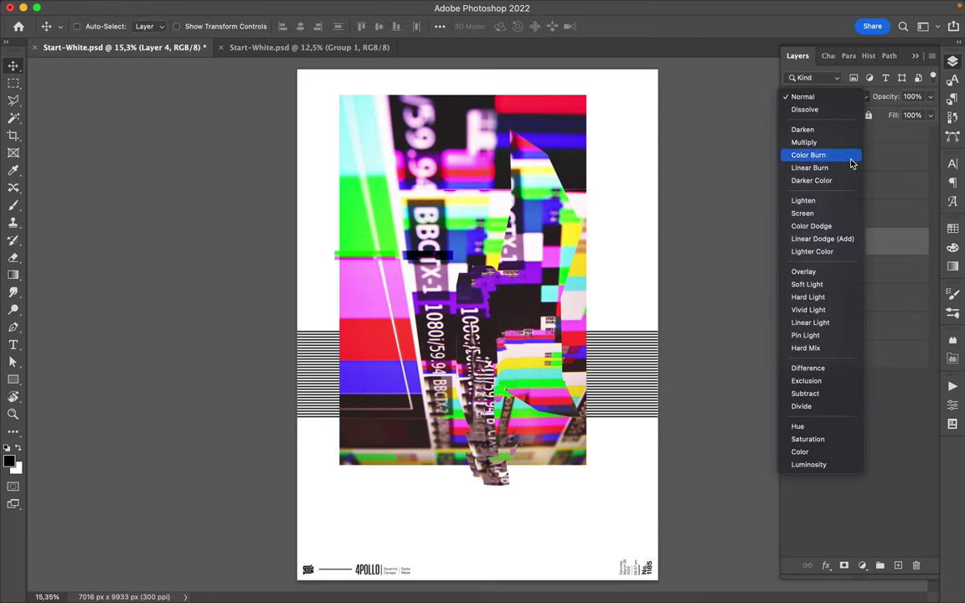
left_click(844, 336)
Step: Create a Layer 5 strip at the top of the stack, shifted right, in Screen mode
key("alt+bracketleft")
key("m")
mouse_move(398, 306)
left_mouse_down()
mouse_move(554, 329)
mouse_move(612, 356)
left_mouse_up()
key("ctrl+j")
key("v")
left_click_drag(833, 266, 840, 152)
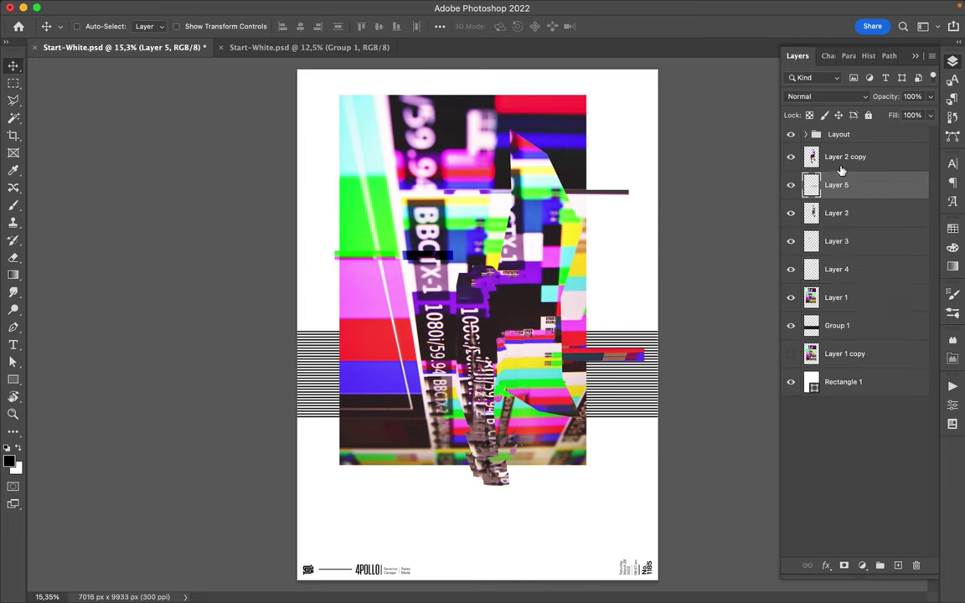
left_click_drag(656, 329, 610, 334)
left_click(829, 96)
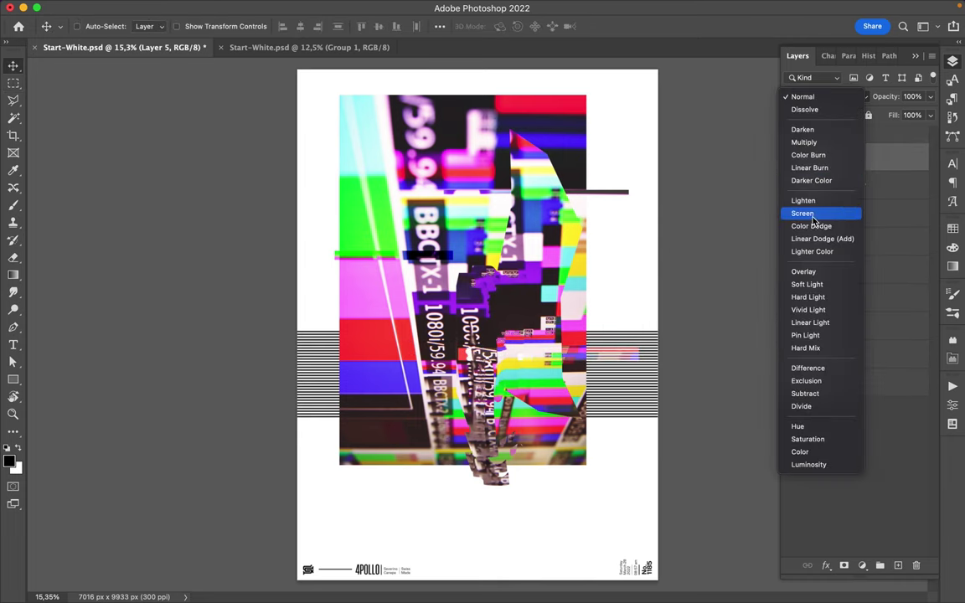
left_click(802, 213)
left_click_drag(502, 319, 389, 283)
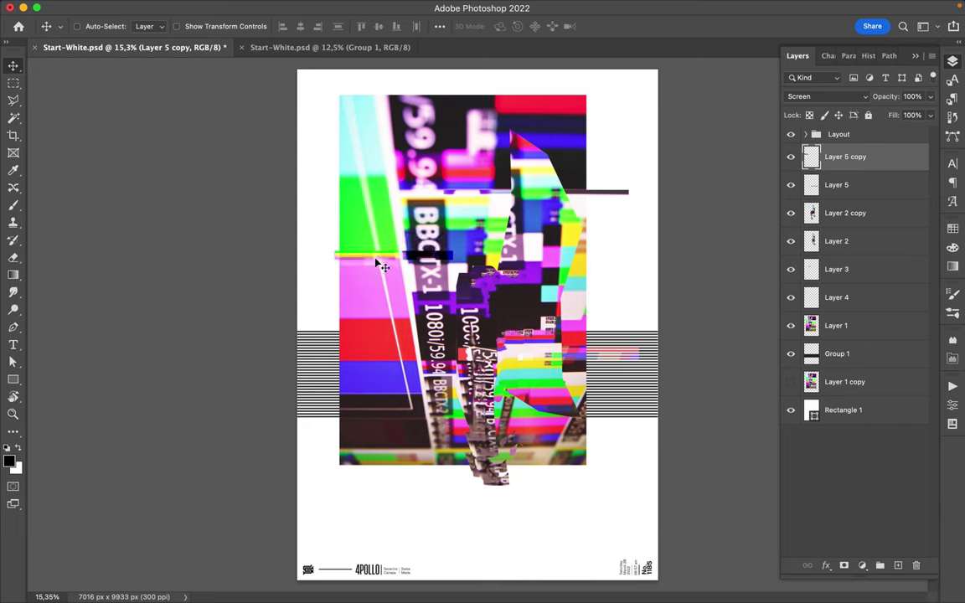
Step: Copy a strip onto Layer 6, set Hard Light, and place an offset duplicate
left_click(422, 306, "ctrl")
key("m")
mouse_move(396, 211)
left_mouse_down()
mouse_move(497, 221)
mouse_move(373, 214)
left_mouse_up()
key("ctrl+j")
key("v")
left_click(830, 97)
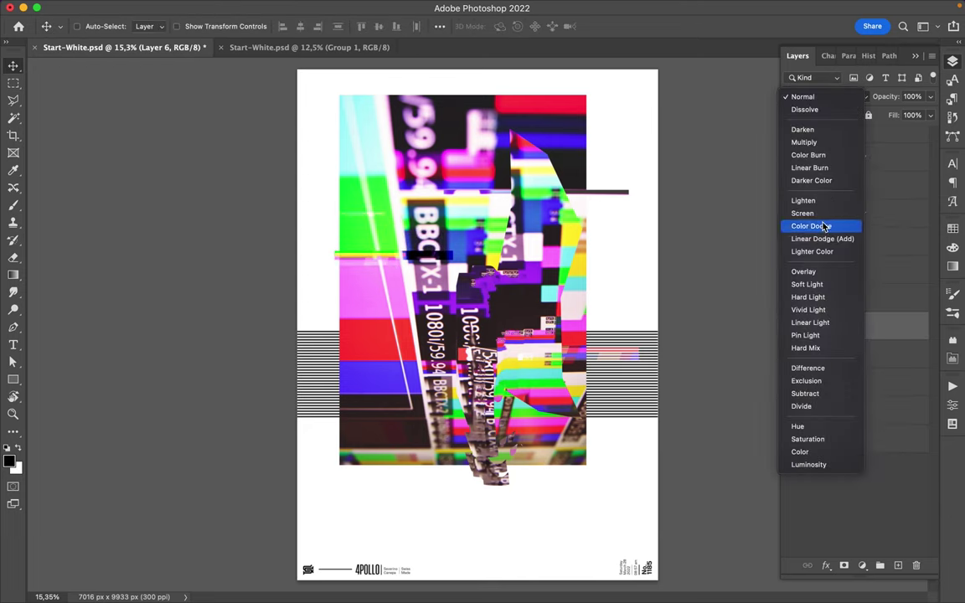
left_click(807, 297)
key("ctrl+j")
left_click_drag(394, 215, 641, 293)
Step: Copy a strip near the image bottom onto Layer 7 with Overlay blending
key("m")
mouse_move(327, 437)
left_mouse_down()
mouse_move(413, 482)
mouse_move(377, 466)
left_mouse_up()
key("ctrl+j")
left_click(373, 441, "ctrl")
key("ctrl+j")
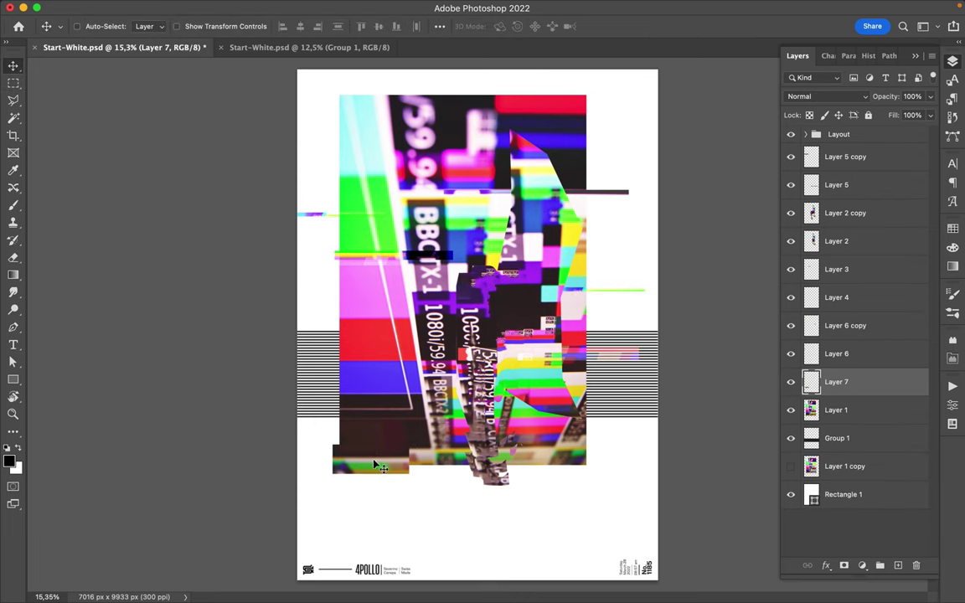
left_click(829, 97)
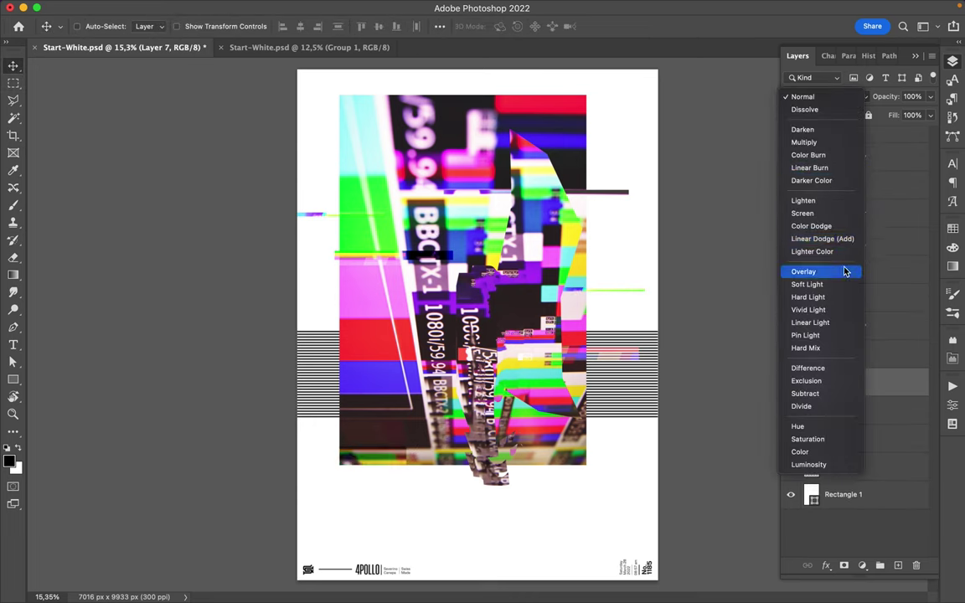
left_click(840, 272)
Step: Add Hard Light copies of the Layer 7 strip, one below Layer 1 and one raised near the top
key("ctrl+j")
left_click(829, 97)
left_click(840, 299)
left_click_drag(846, 381, 862, 448)
left_click_drag(367, 457, 379, 460)
left_click_drag(503, 357, 502, 245, "alt")
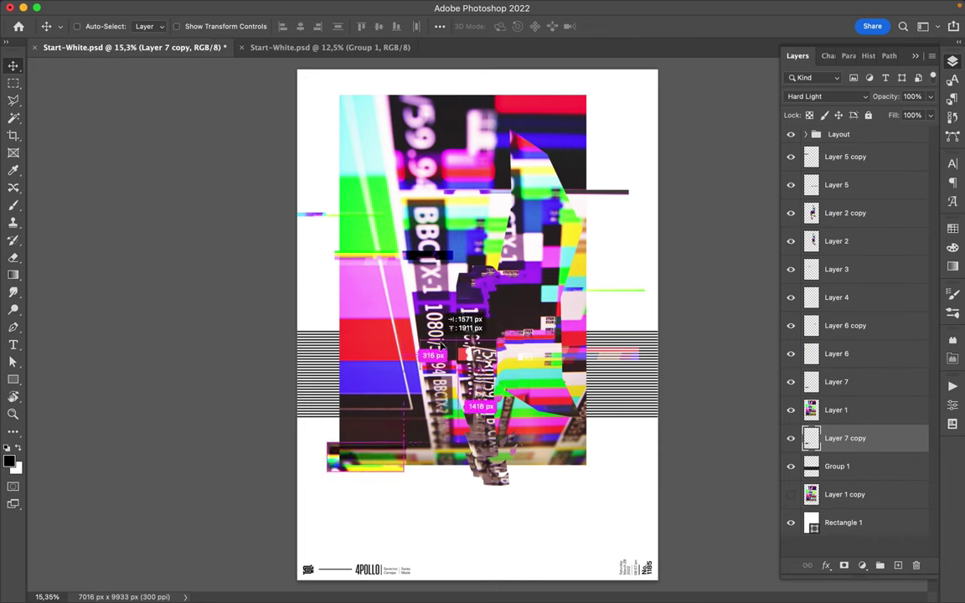
left_click_drag(846, 437, 846, 184)
left_click(310, 5)
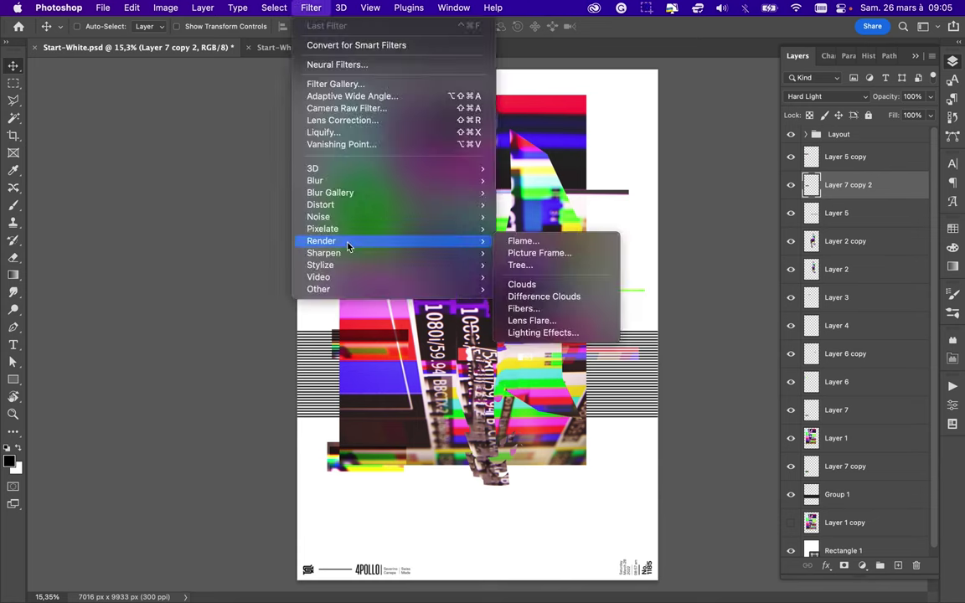
Step: Apply a Mosaic pixelation with cell size 68 to the strip and nudge it
left_click(502, 299)
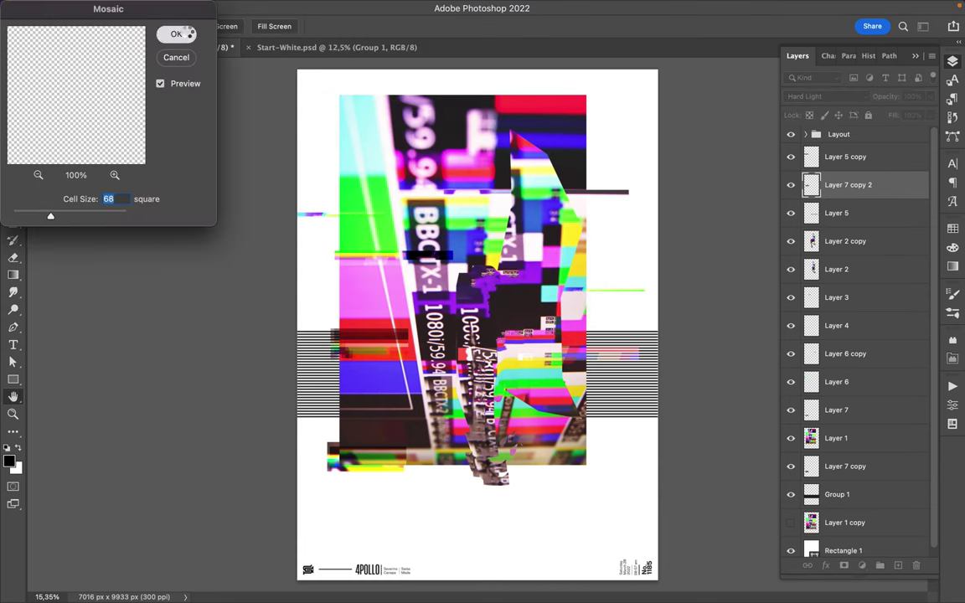
left_click(176, 33)
left_click_drag(368, 302, 366, 327)
Step: Copy a column from Layer 1 onto Layer 8, shift it left, and set Pin Light
left_click(347, 166, "ctrl")
key("m")
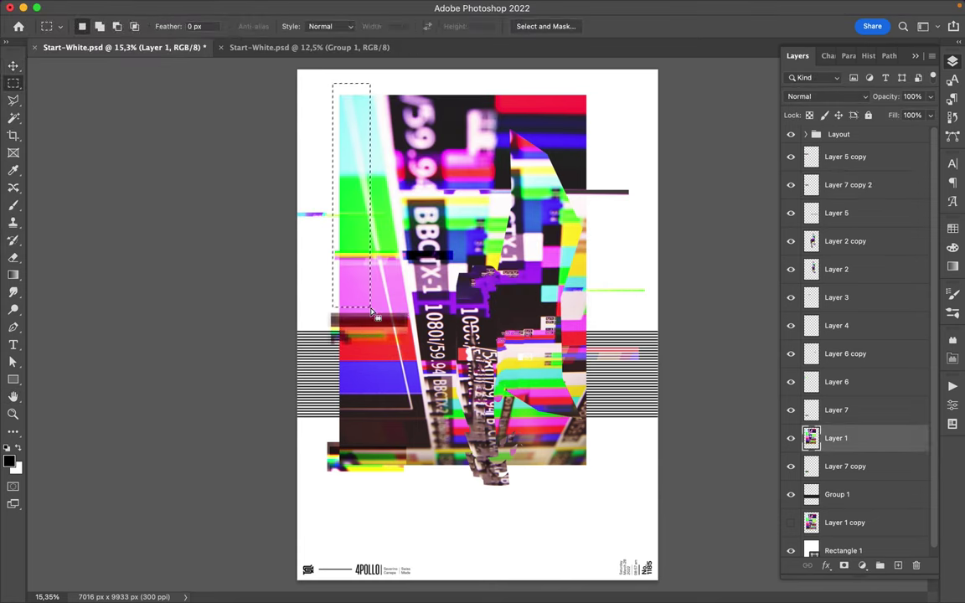
key("ctrl+j")
key("v")
left_click_drag(357, 276, 320, 265)
left_click(825, 96)
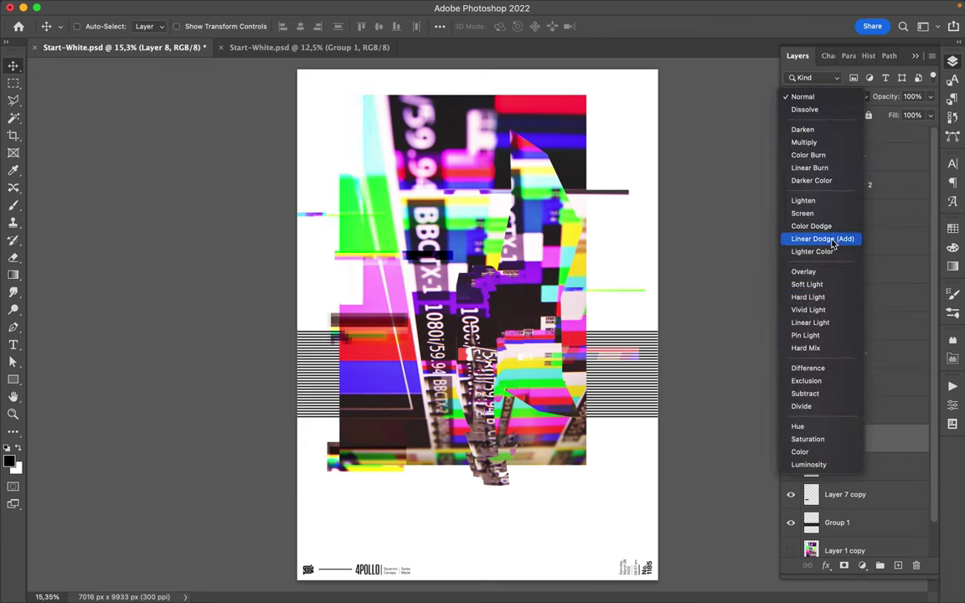
left_click(821, 335)
Step: Copy two more small image strips onto Layers 9 and 10
left_click(836, 466)
key("m")
mouse_move(387, 277)
left_mouse_down()
mouse_move(457, 290)
mouse_move(478, 330)
mouse_move(451, 316)
left_mouse_up()
key("ctrl+j")
key("v")
key("m")
key("ctrl+j")
key("v")
Step: Copy a strip onto Layer 11, Gaussian-blur it at 56 px radius, and set Color Dodge
left_click(836, 522)
key("m")
left_click_drag(402, 117, 465, 138)
key("ctrl+j")
left_click(310, 7)
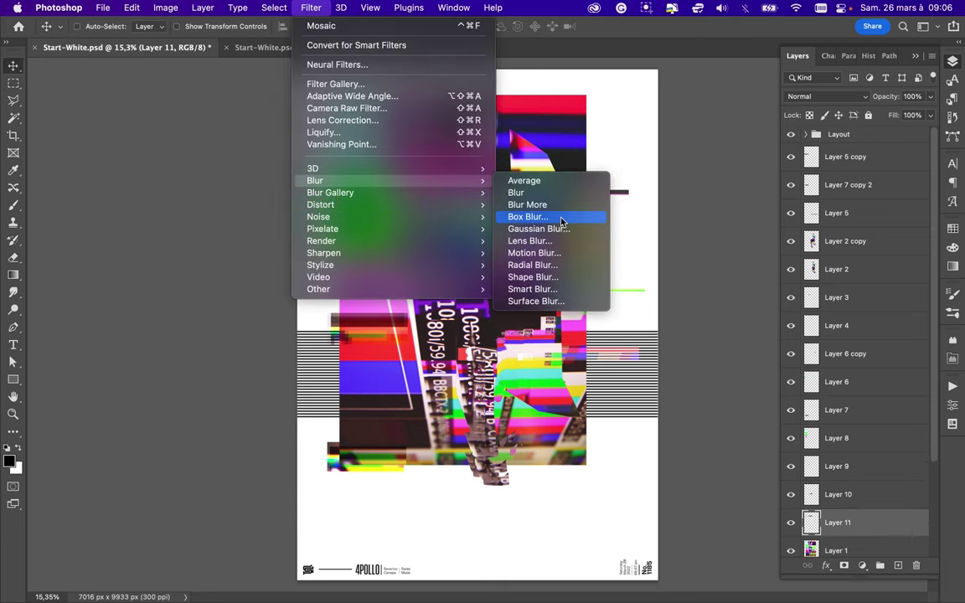
left_click(536, 228)
left_click_drag(725, 262, 743, 260)
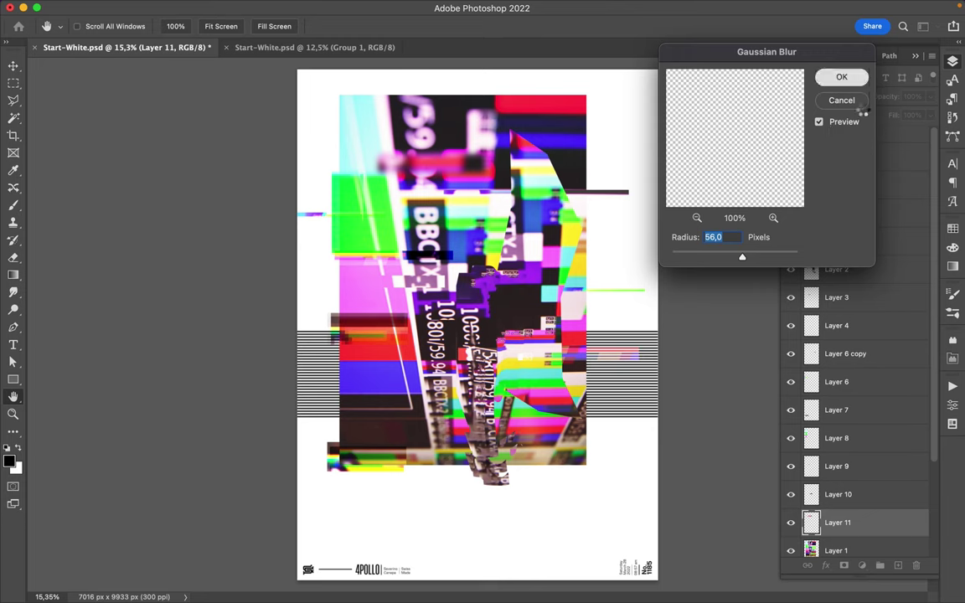
key("Return")
left_click(824, 96)
left_click(821, 224)
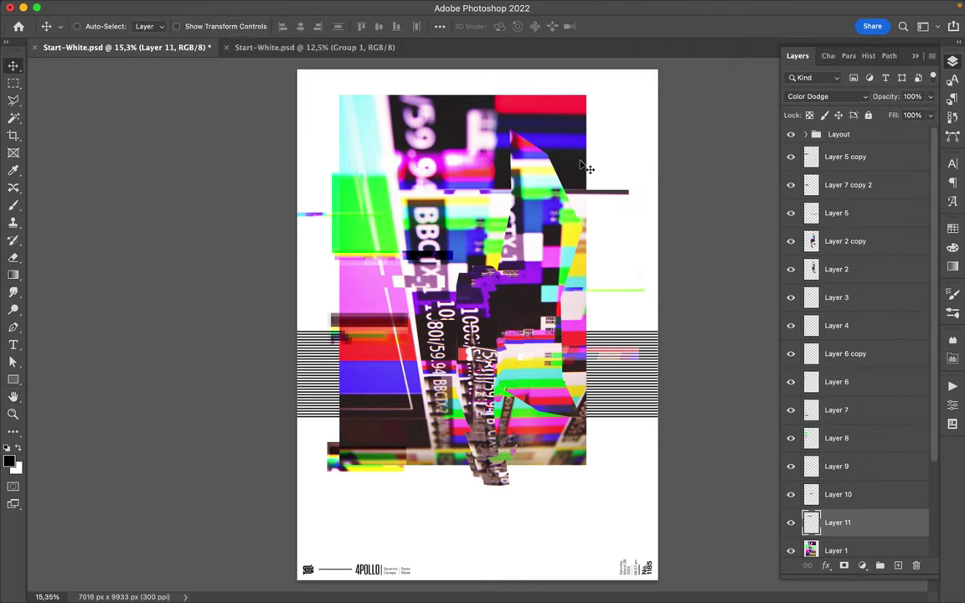
Step: Copy a red vertical strip onto its own layer and shift it sideways
key("m")
left_click_drag(582, 87, 610, 312)
key("ctrl+j")
left_click_drag(608, 270, 584, 262)
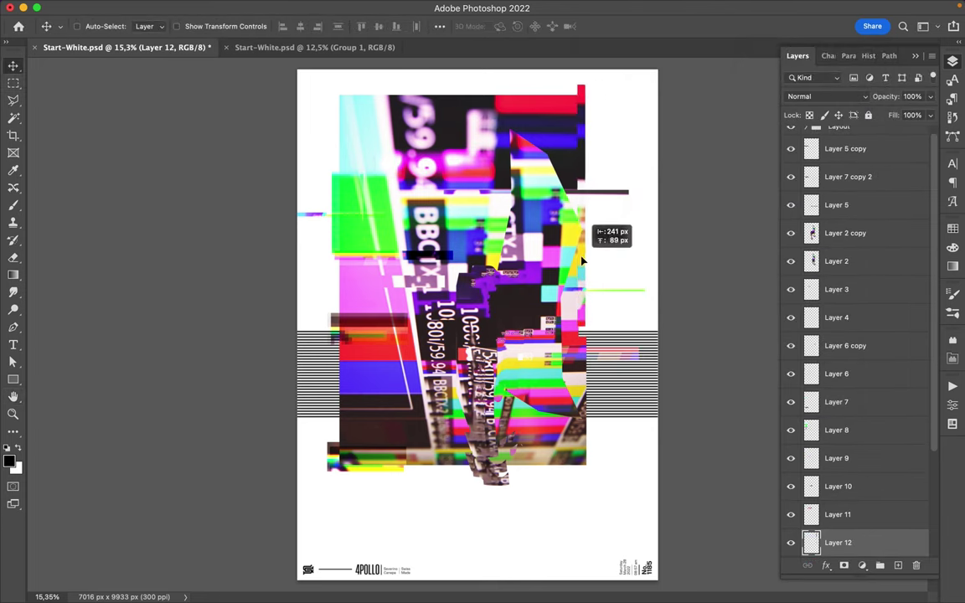
Step: Copy a thin strip across the artwork's top onto a new layer and nudge it left and down
key("m")
mouse_move(333, 92)
left_mouse_down()
mouse_move(544, 103)
mouse_move(511, 103)
left_mouse_up()
key("ctrl+j")
key("v")
key("b")
key("i")
key("m")
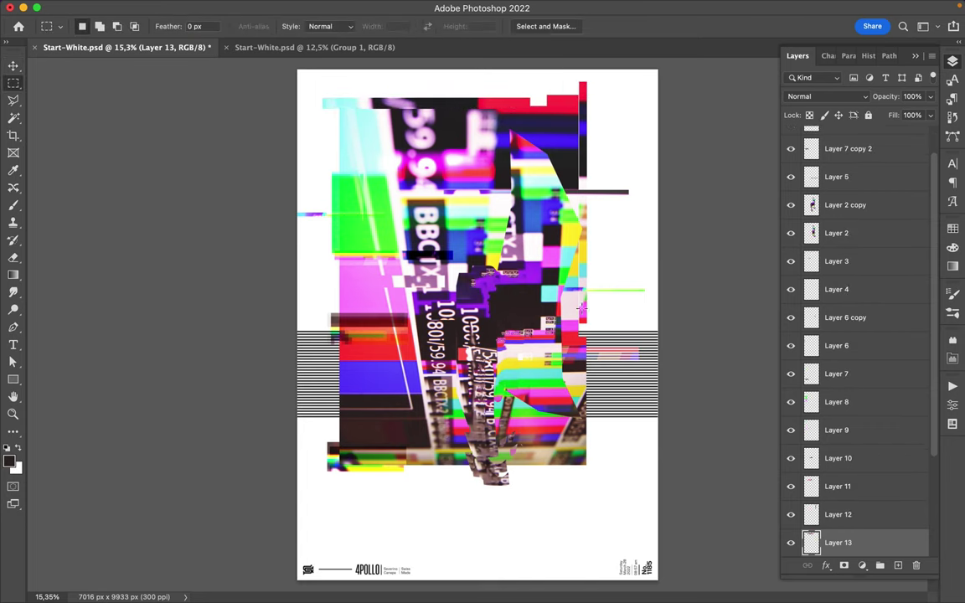
Step: Draw dark rectangles at the lower right and tall along the left side
key("u")
left_click_drag(615, 475, 565, 442)
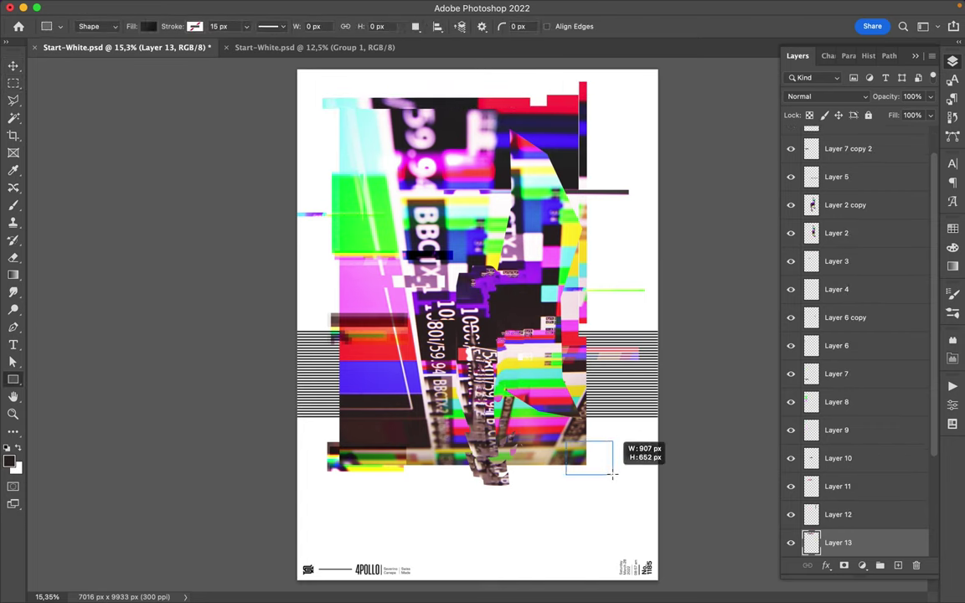
mouse_move(304, 237)
left_mouse_down()
mouse_move(335, 377)
mouse_move(319, 400)
mouse_move(370, 407)
left_mouse_up()
Step: Copy an area of the striped layer in Group 1 onto a new layer
key("v")
left_click(319, 401)
key("m")
key("ctrl+j")
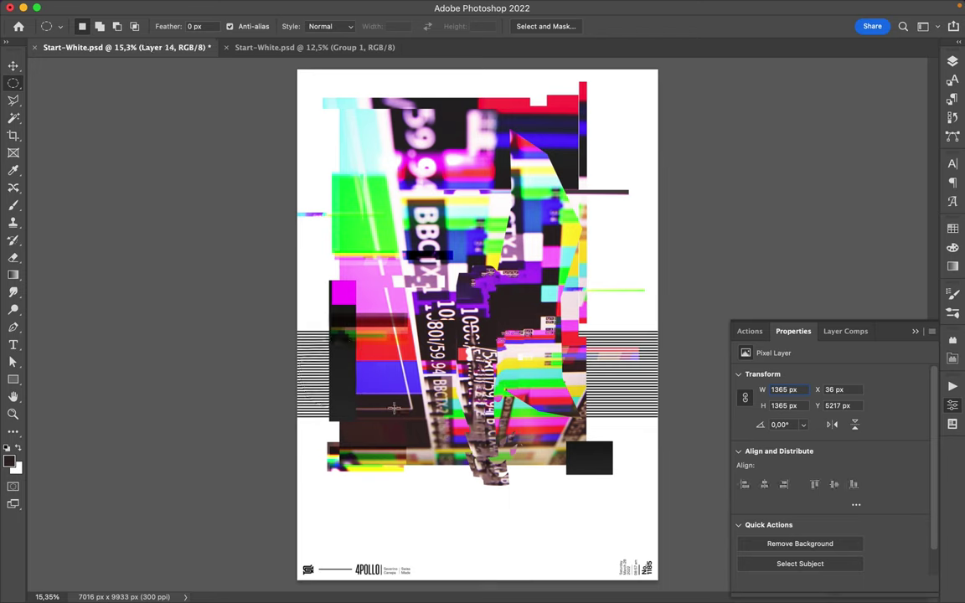
Step: Copy a circular patch of stripes onto Layer 15 and place it beside the right-hand stripes
left_click_drag(393, 408, 597, 315)
key("ctrl+j")
key("v")
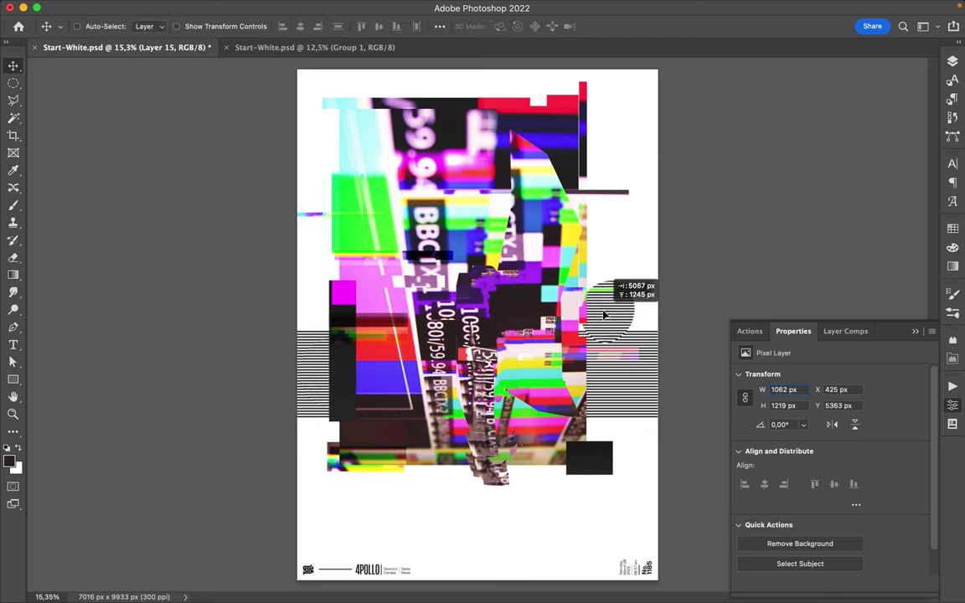
key("F7")
left_click_drag(851, 482, 851, 256)
mouse_move(640, 323)
left_mouse_down()
mouse_move(611, 337)
mouse_move(624, 401)
left_mouse_up()
Step: Copy another striped circle onto Layer 16, stacked between Layer 15 and Layer 12
left_click(603, 377, "ctrl")
key("m")
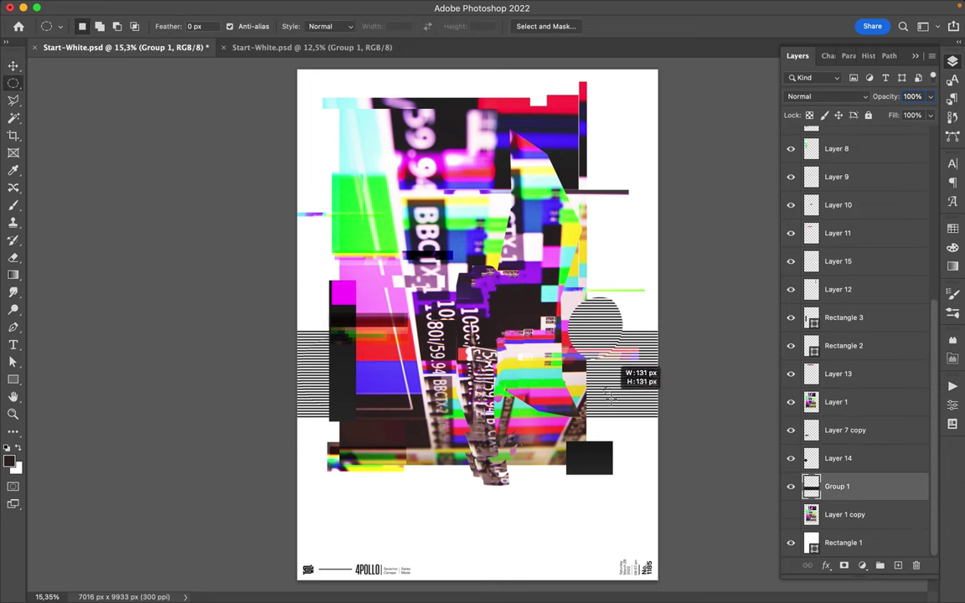
key("ctrl+j")
key("v")
left_click_drag(837, 487, 837, 277)
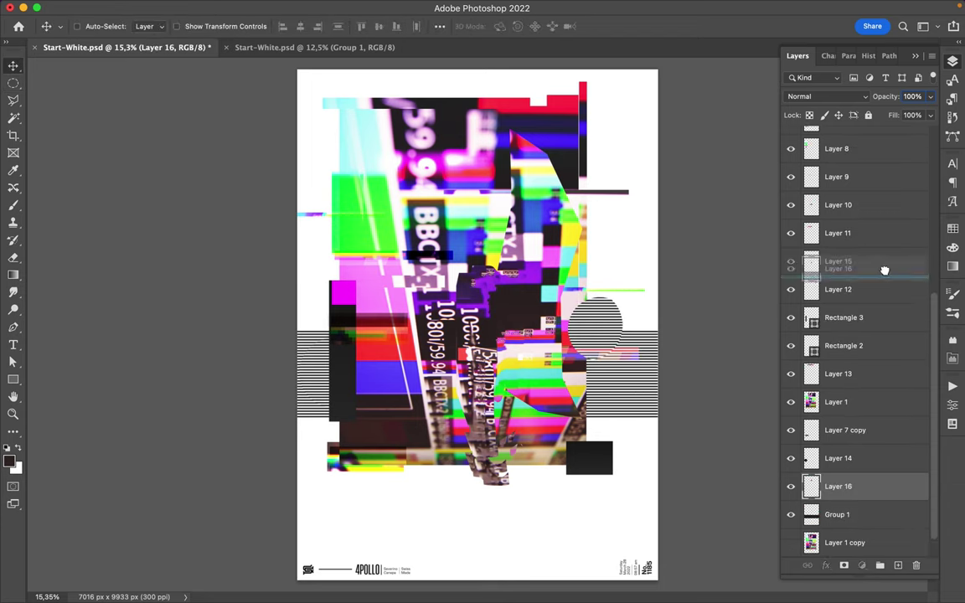
Step: Duplicate the striped circle near the top, enlarge it, and apply a Mosaic filter
mouse_move(473, 182)
left_mouse_down()
mouse_move(352, 134)
mouse_move(455, 234)
left_mouse_up()
key("ctrl+t")
key("Return")
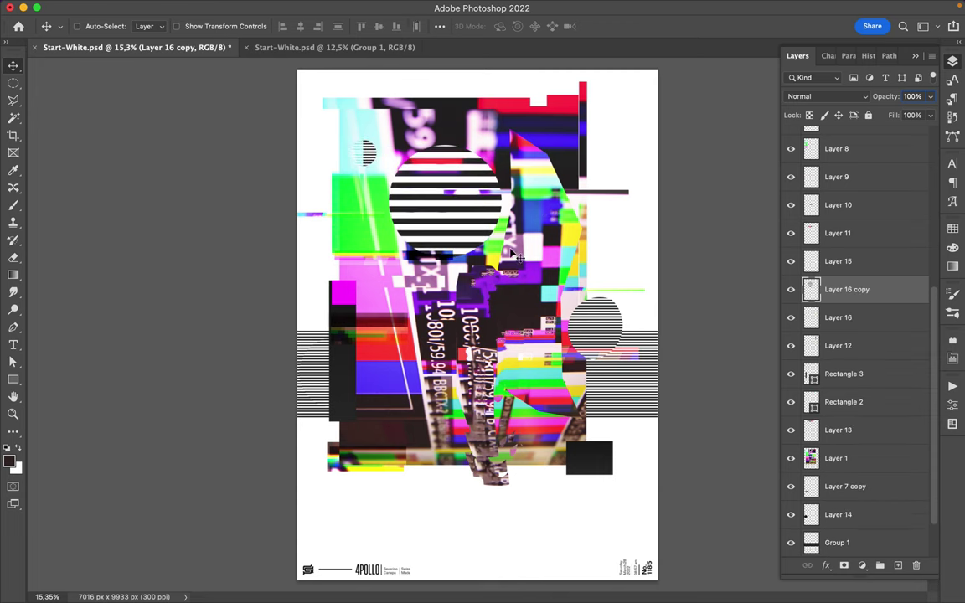
left_click(310, 8)
mouse_move(323, 229)
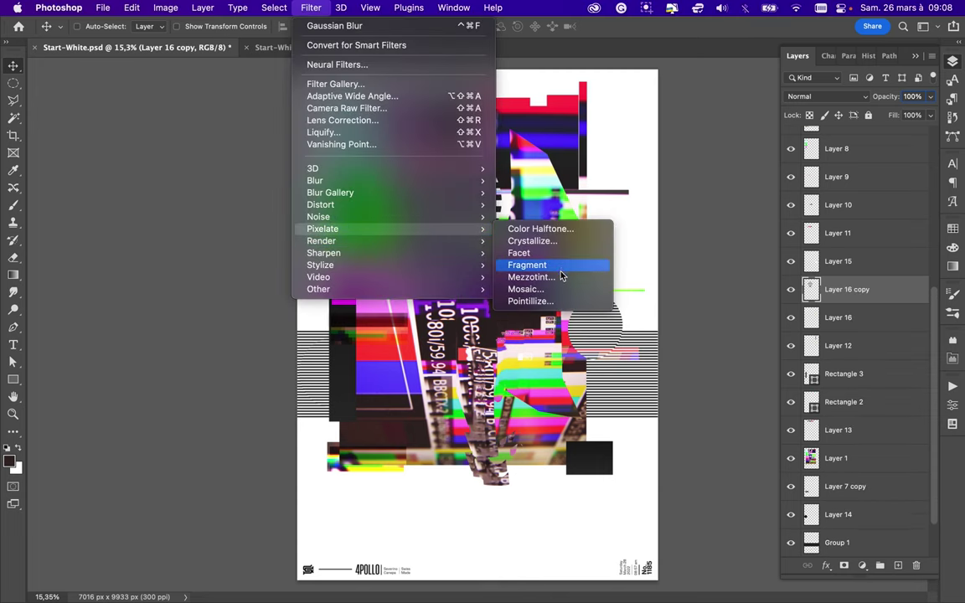
left_click(526, 289)
left_click(174, 35)
Step: Shift the pixelated stripes right and down, and add a tall black bar at the right edge below Group 1
left_click_drag(464, 234, 510, 270)
key("u")
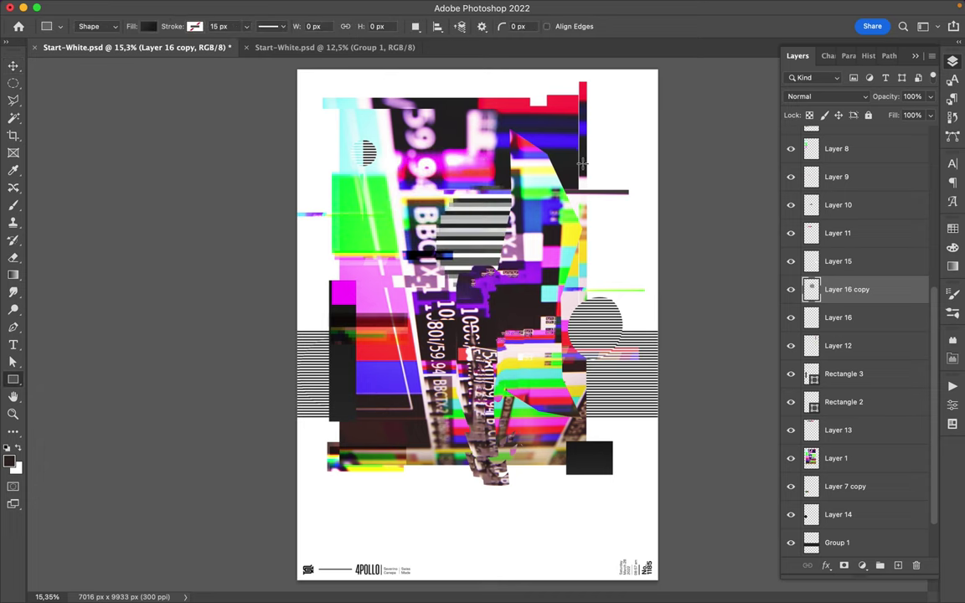
left_click_drag(523, 162, 603, 264)
mouse_move(846, 289)
left_mouse_down()
mouse_move(891, 544)
mouse_move(890, 500)
left_mouse_up()
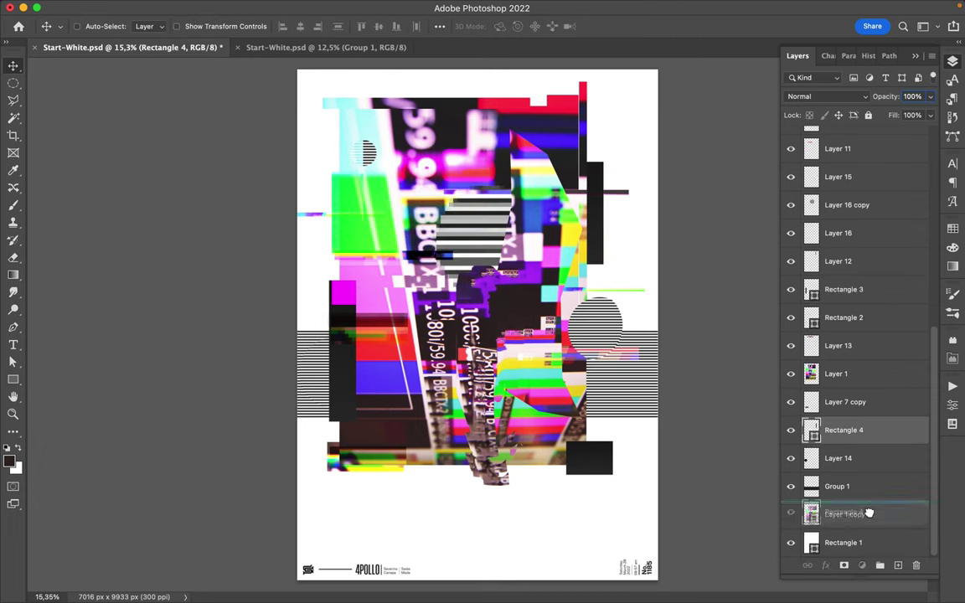
left_click(596, 180, "super")
left_click_drag(595, 180, 601, 184)
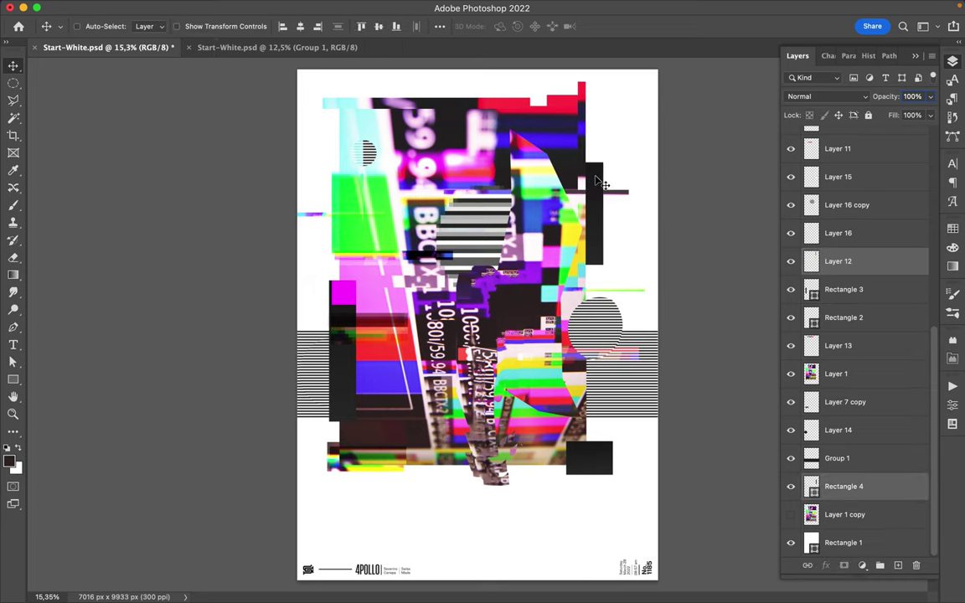
Step: Draw a thin bar near the lower left and fill it with red sampled from the artwork
left_click(472, 271, "super")
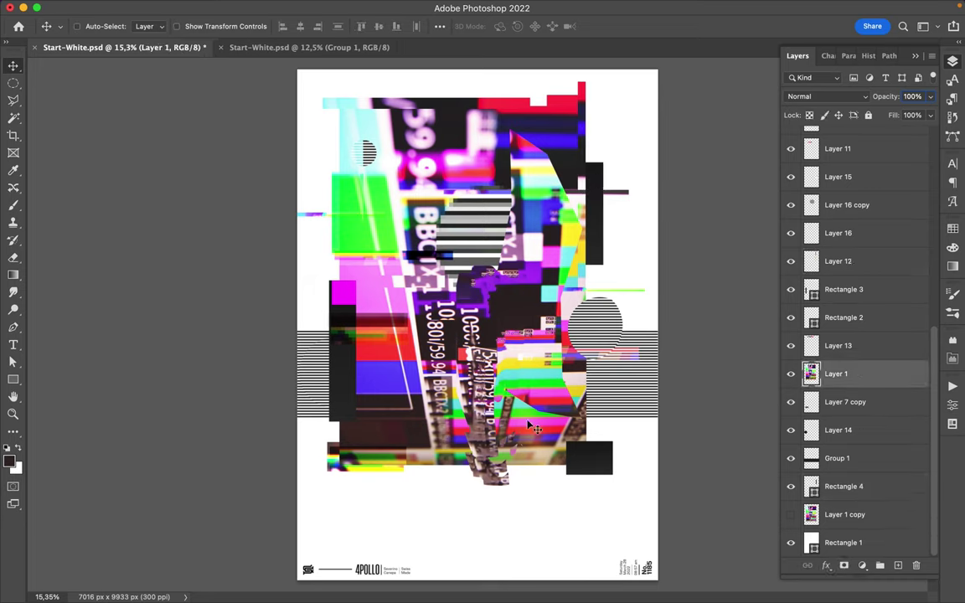
key("i")
left_click(485, 388)
key("u")
left_click_drag(385, 432, 441, 438)
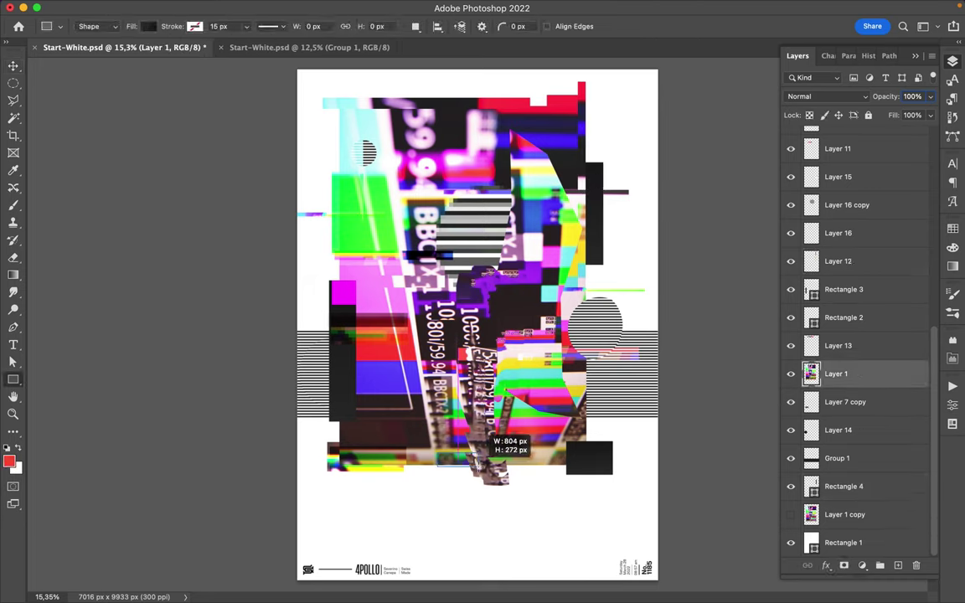
key("v")
key("a")
left_click(201, 26)
left_click(145, 52)
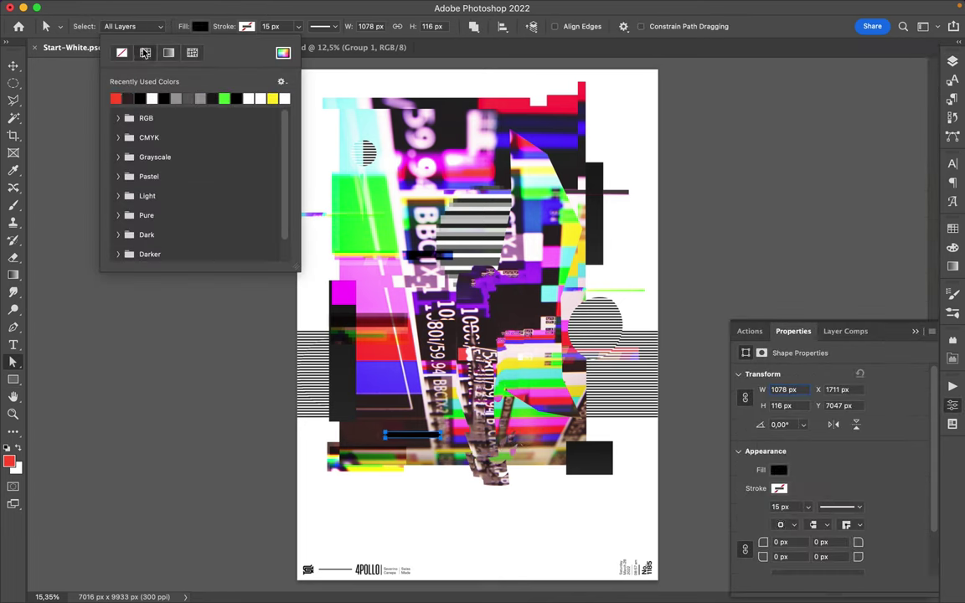
left_click(115, 98)
Step: Position the red bar at the lower left and duplicate Layer 1 as Layer 1 copy 2
key("v")
left_click_drag(431, 439, 358, 450)
left_click(952, 61)
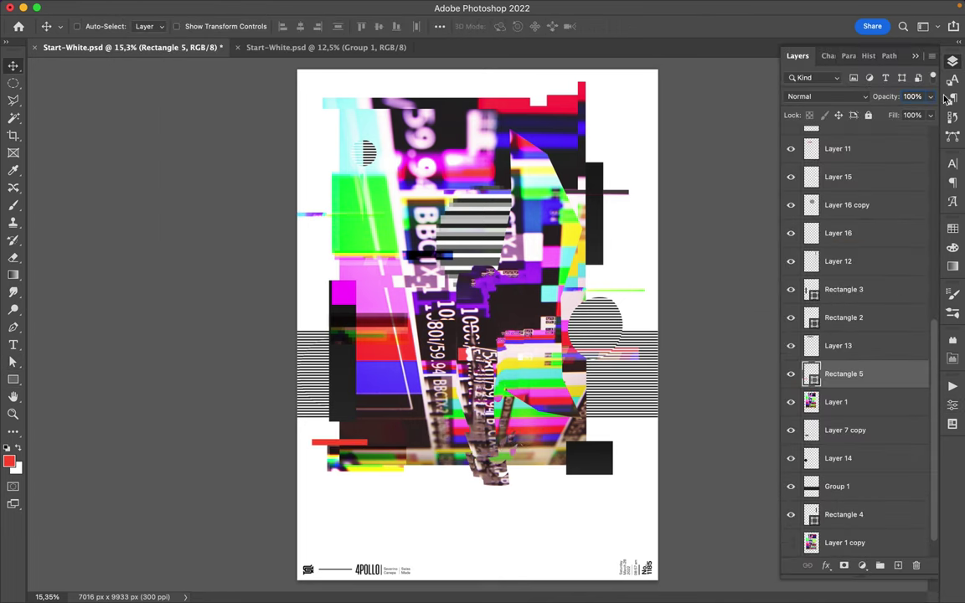
left_click_drag(335, 449, 378, 439)
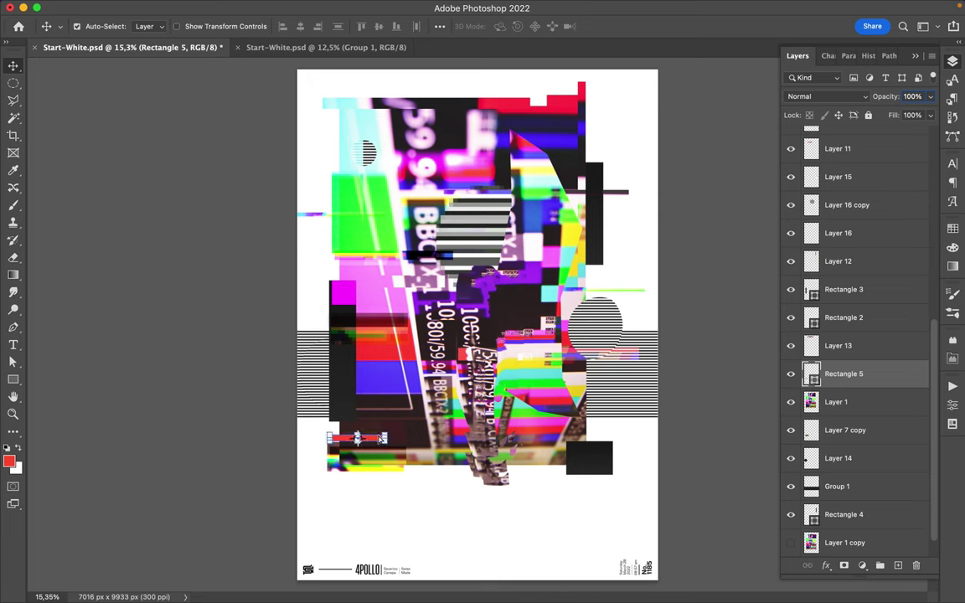
left_click(471, 136)
left_click_drag(837, 478, 856, 492)
Step: Apply a Gaussian Blur of 141.3 px radius to Layer 1 copy 2
left_click(311, 7)
left_click(546, 232)
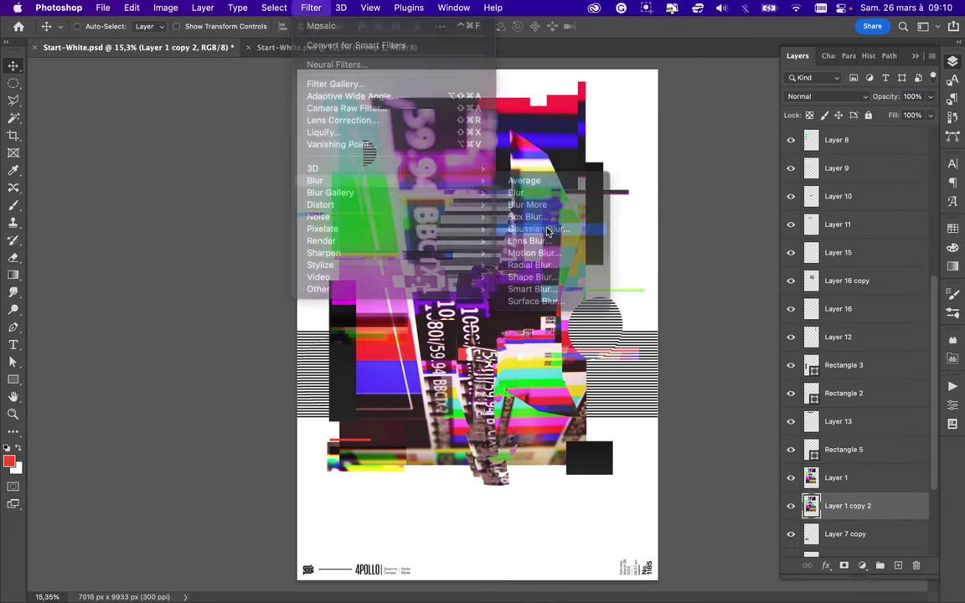
left_click_drag(760, 261, 763, 260)
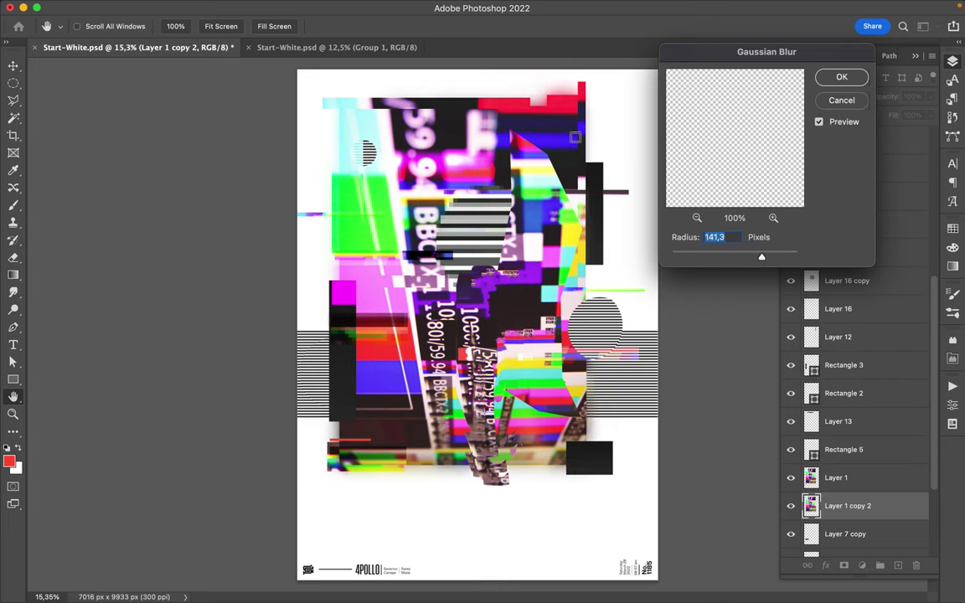
key("Return")
Step: Warp the blurred copy by pulling its lower-right corner outward into a soft halo
key("ctrl+t")
right_click(592, 226)
left_click(602, 329)
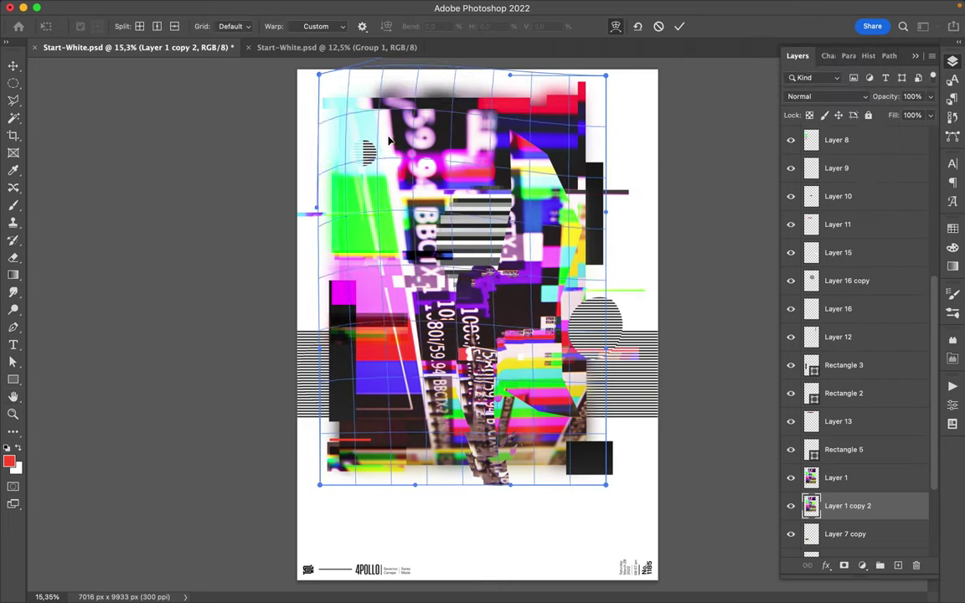
left_click_drag(606, 484, 628, 529)
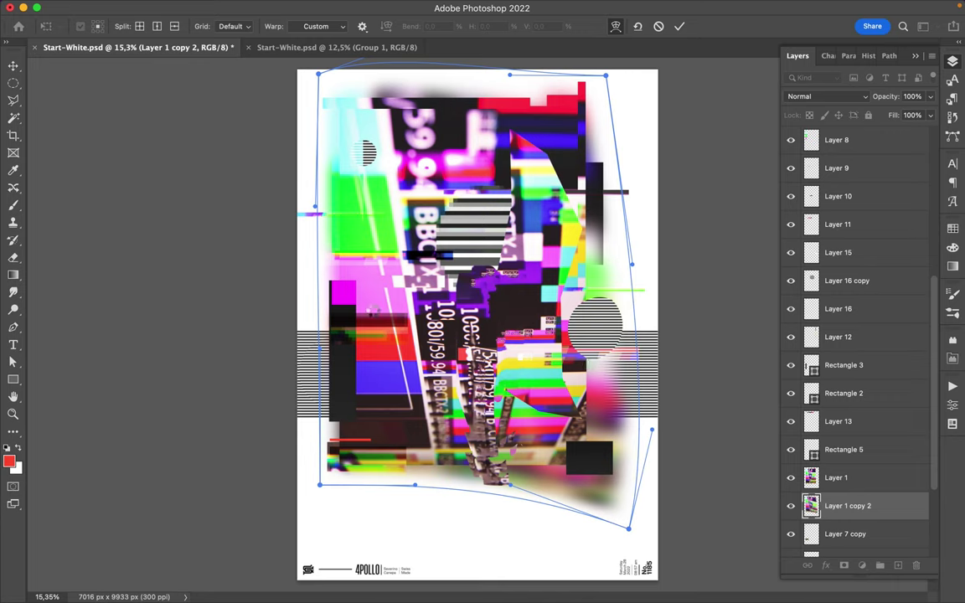
key("Return")
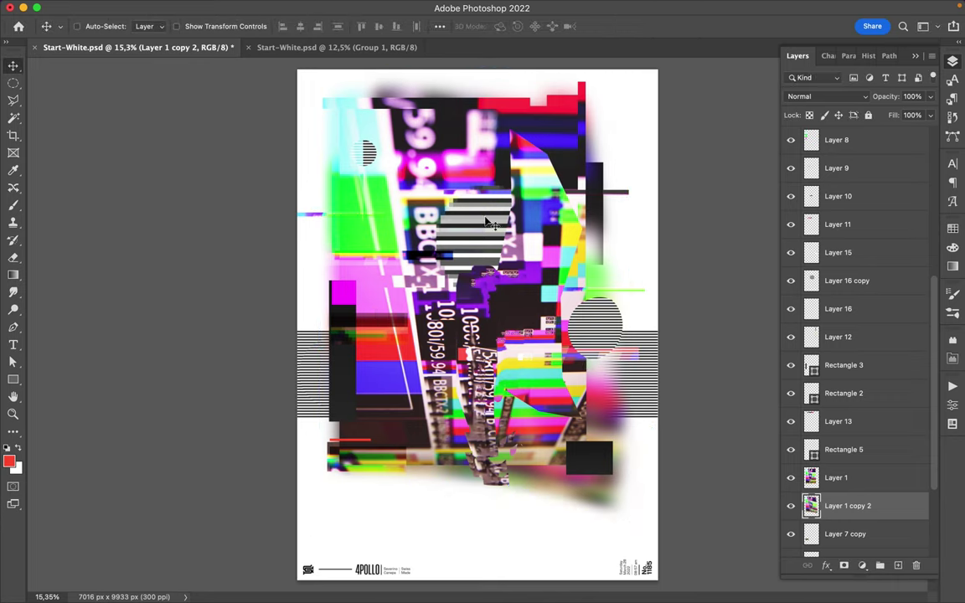
key("m")
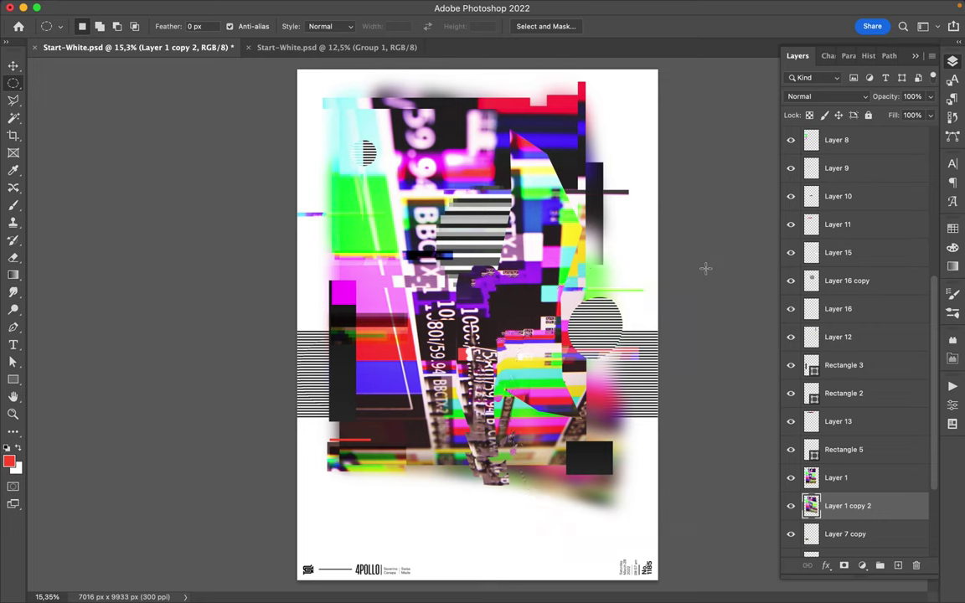
Step: Copy a slice of the colour bars onto new layers and scatter copies across the upper middle and left
mouse_move(641, 490)
left_mouse_down()
mouse_move(680, 284)
mouse_move(446, 495)
mouse_move(381, 408)
left_mouse_up()
key("ctrl+j")
key("v")
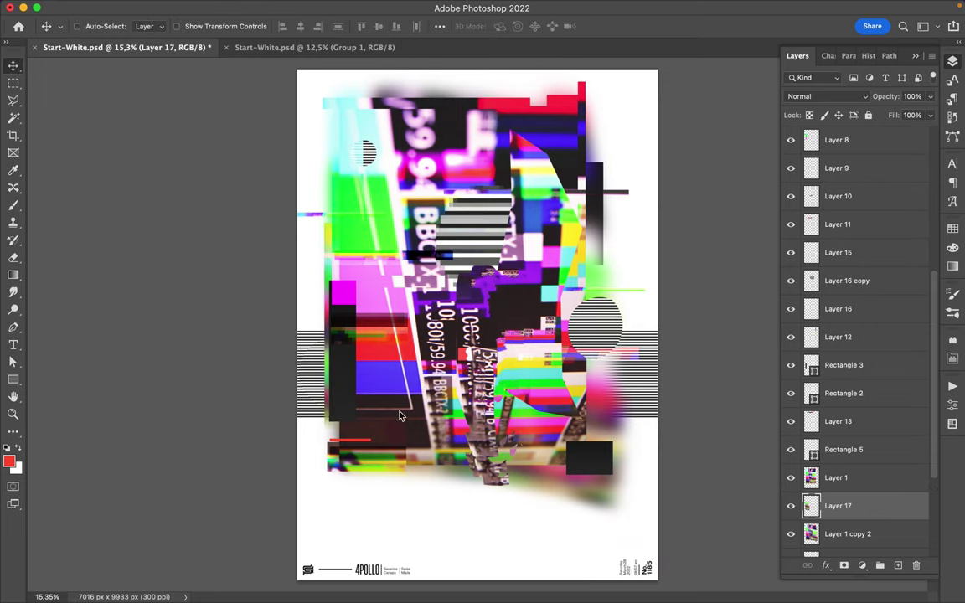
key("ctrl+j")
left_click_drag(841, 503, 856, 262)
left_click_drag(536, 251, 474, 450)
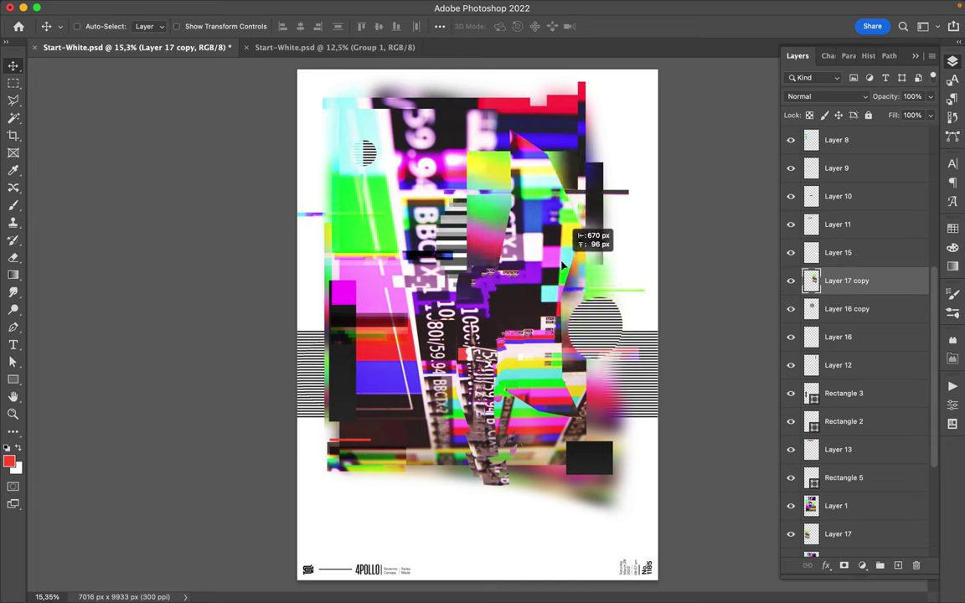
key("ctrl+j")
mouse_move(473, 449)
left_mouse_down()
mouse_move(437, 319)
mouse_move(371, 319)
left_mouse_up()
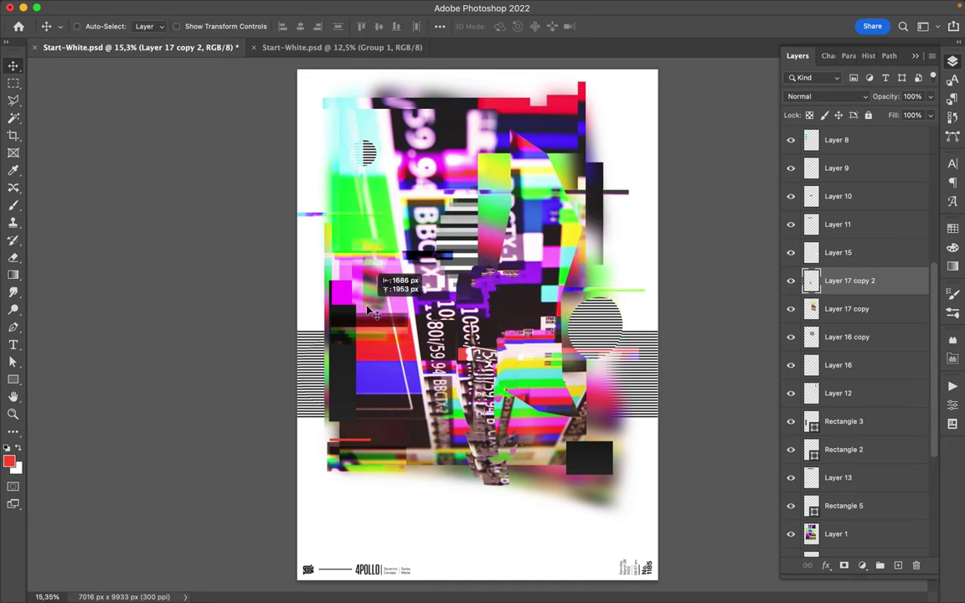
Step: Draw a small black Rectangle 6 between Layer 8 and Layer 9, stacking two copies at the left edge
key("u")
left_click(149, 26)
left_click(90, 51)
key("Escape")
left_click_drag(318, 248, 332, 252)
key("v")
mouse_move(846, 280)
left_mouse_down()
mouse_move(858, 349)
mouse_move(846, 161)
left_mouse_up()
left_click_drag(332, 249, 352, 214)
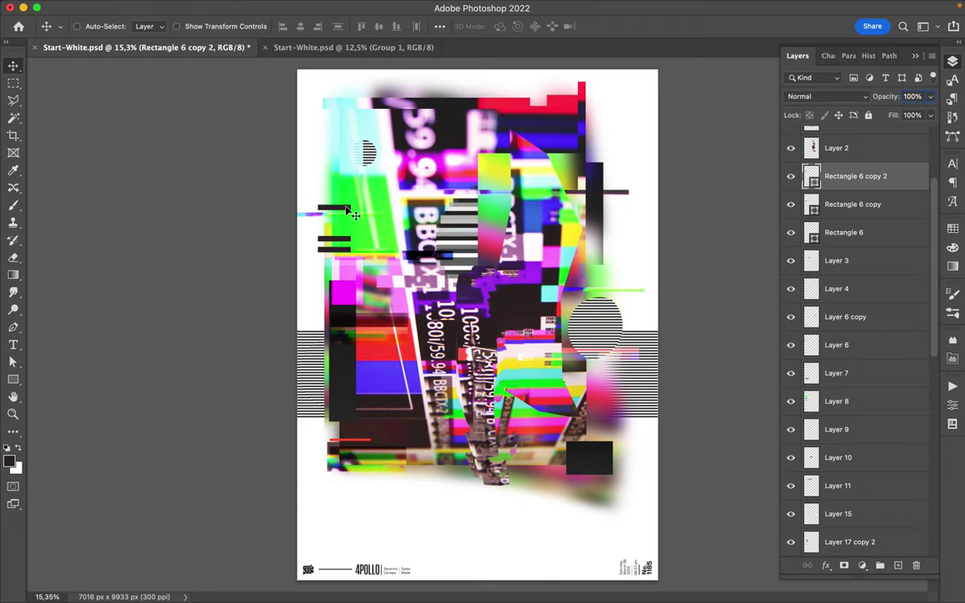
Step: Copy the three black bars to the right side and draw a white rectangle mid-poster
key("ctrl+j")
key("ctrl+j")
left_click_drag(339, 213, 600, 280)
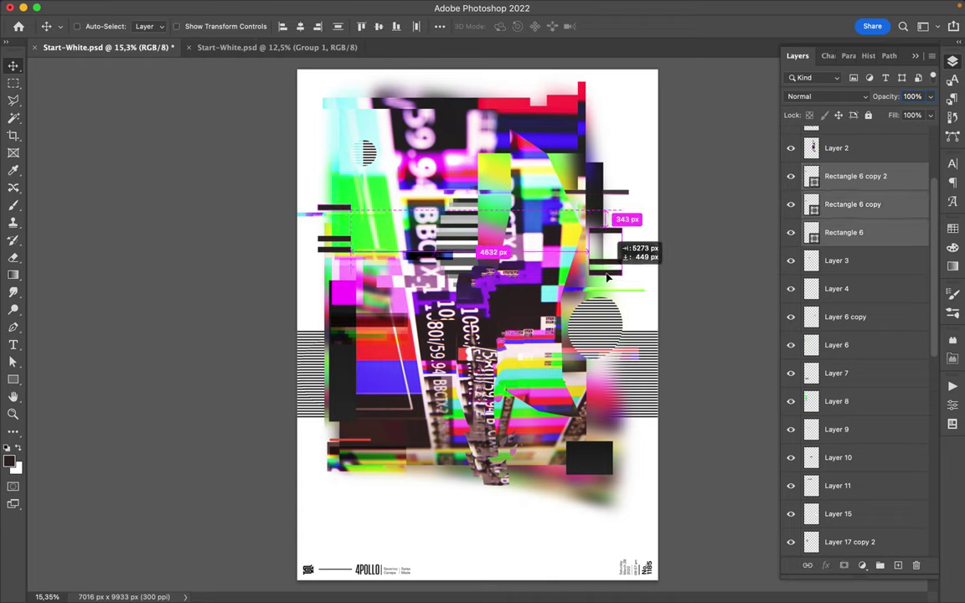
key("u")
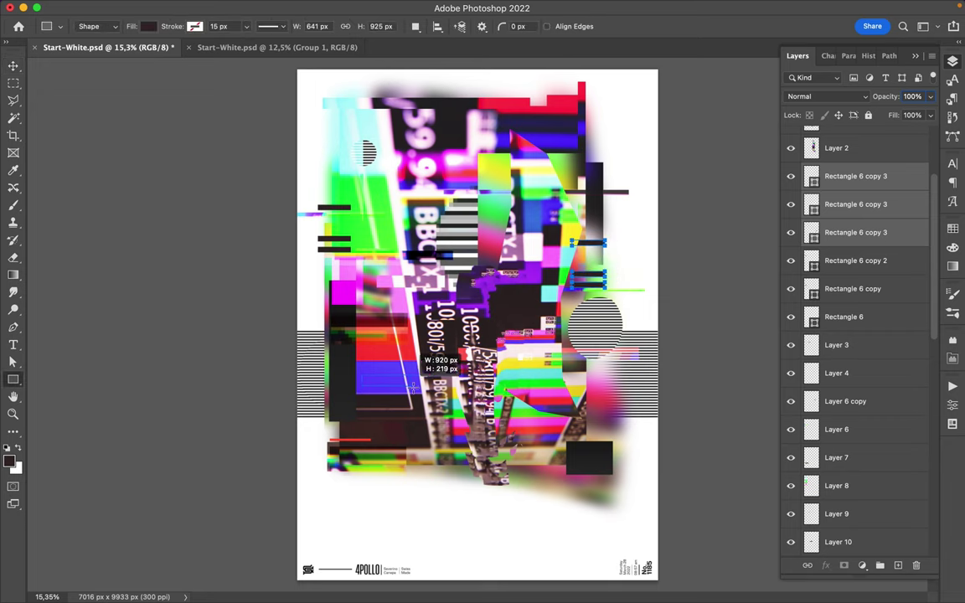
left_click_drag(362, 375, 423, 386)
left_click(181, 26)
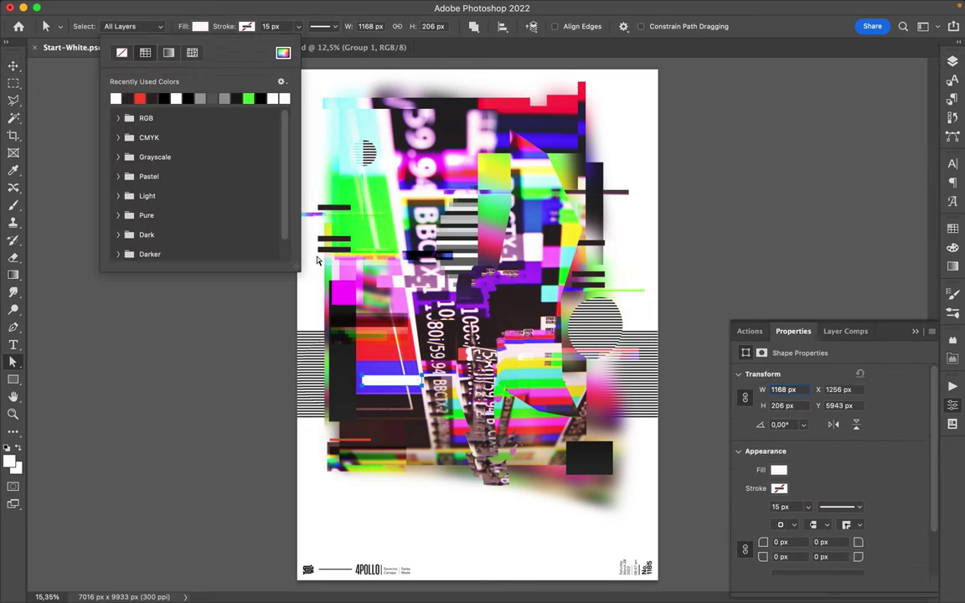
left_click(259, 97)
Step: Stretch the white rectangle taller and add a duplicate of it
key("ctrl+t")
mouse_move(392, 387)
left_mouse_down()
mouse_move(392, 429)
mouse_move(392, 360)
mouse_move(392, 370)
left_mouse_up()
key("Return")
key("ctrl+j")
key("ctrl+t")
key("Return")
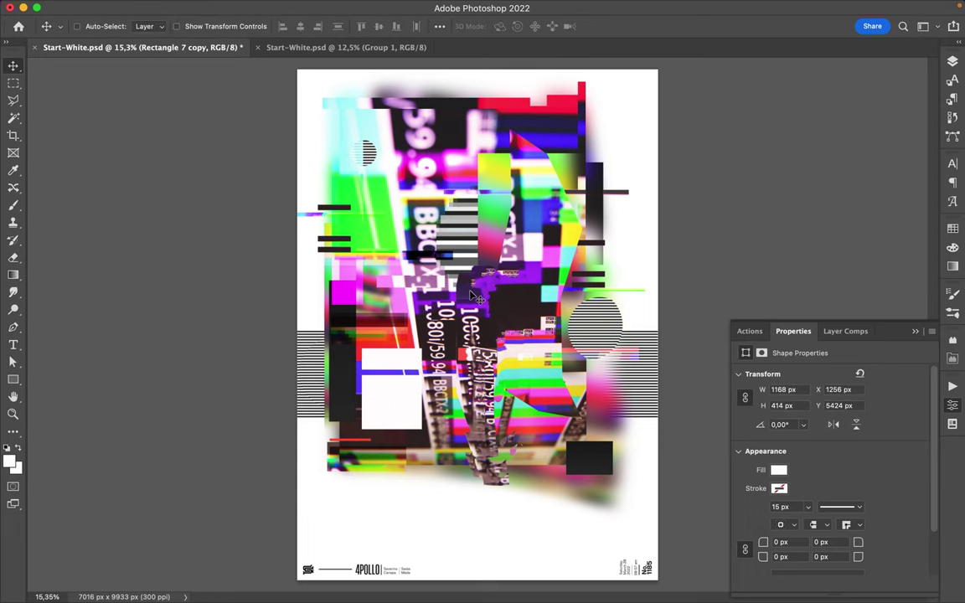
Step: Narrow the colour-bar group by pulling in both its sides
left_click(643, 350)
key("ctrl+t")
left_click_drag(657, 373, 627, 373)
mouse_move(298, 373)
left_mouse_down()
mouse_move(319, 374)
mouse_move(431, 117)
mouse_move(559, 107)
mouse_move(552, 138)
left_mouse_up()
key("Return")
Step: Duplicate the striped circle near the top and make shifted copies of the glitch strip
left_click(953, 61)
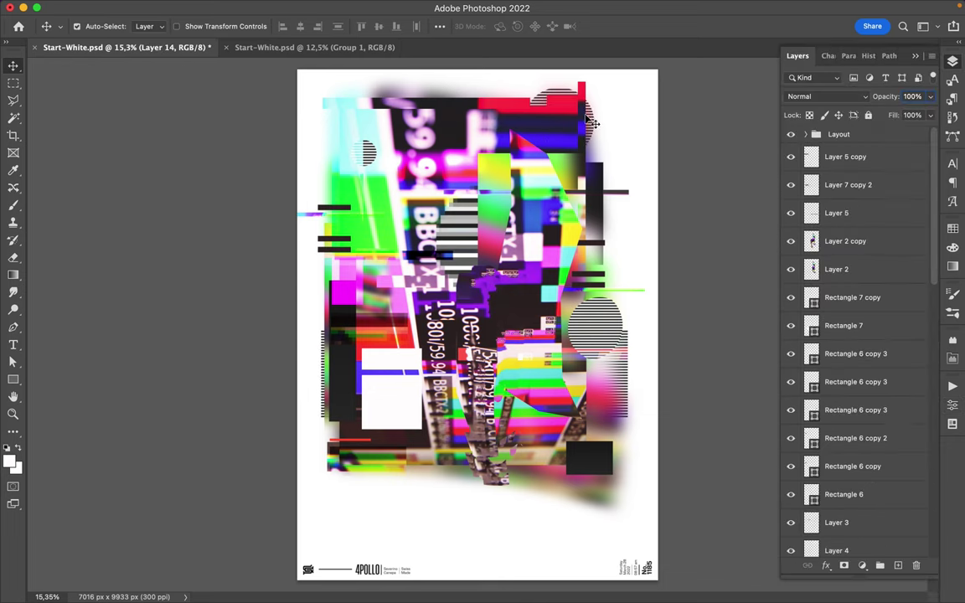
left_click_drag(837, 430, 856, 148)
left_click_drag(569, 121, 553, 134)
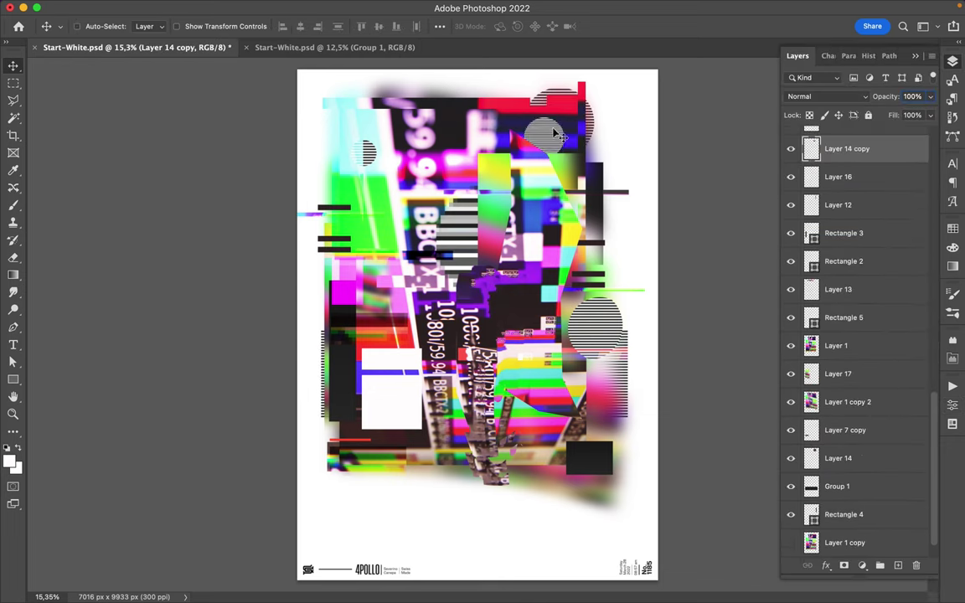
left_click(494, 267, "ctrl")
left_click_drag(494, 267, 503, 405)
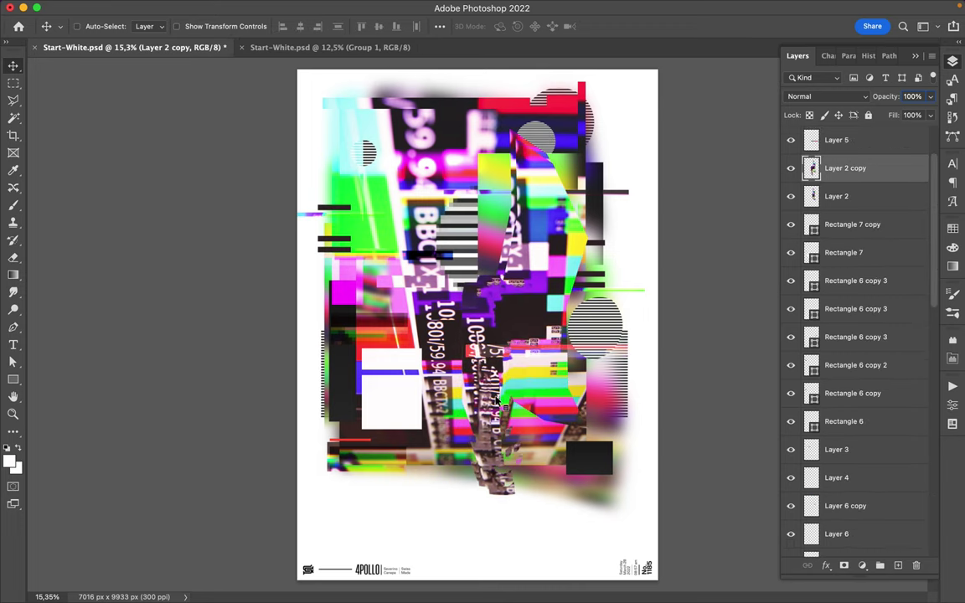
left_click_drag(879, 167, 858, 207)
Step: Apply a 141,3 px Gaussian Blur to Layer 2 copy 2
left_click(311, 8)
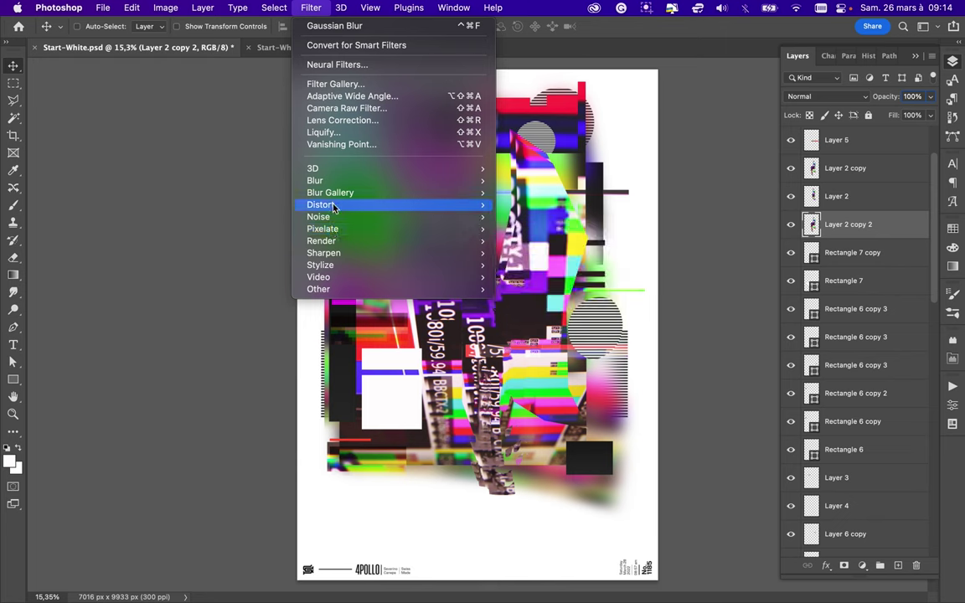
mouse_move(315, 180)
left_click(528, 229)
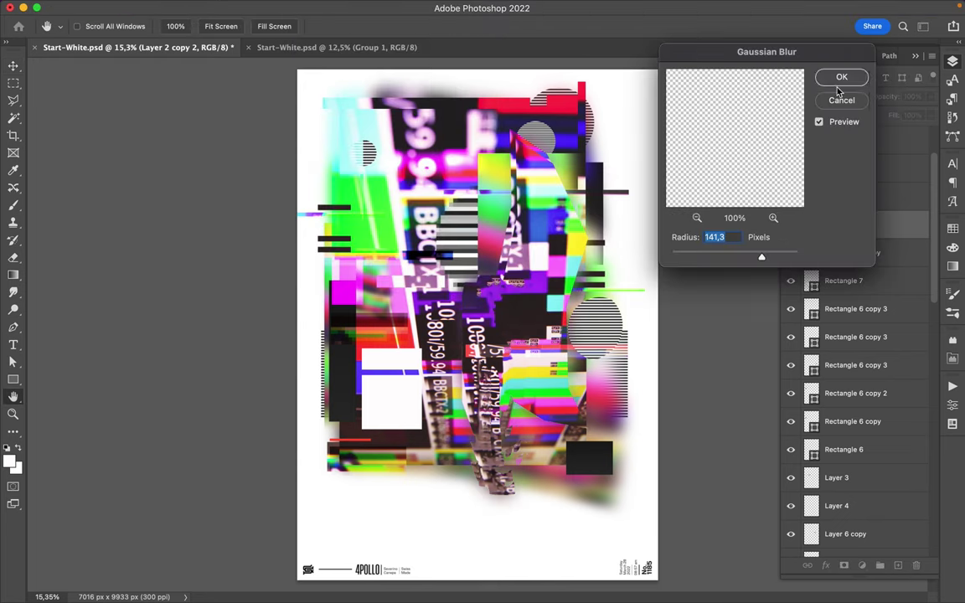
key("Return")
Step: Warp the blurred strip so its bottom edge bends downward
key("ctrl+t")
right_click(503, 161)
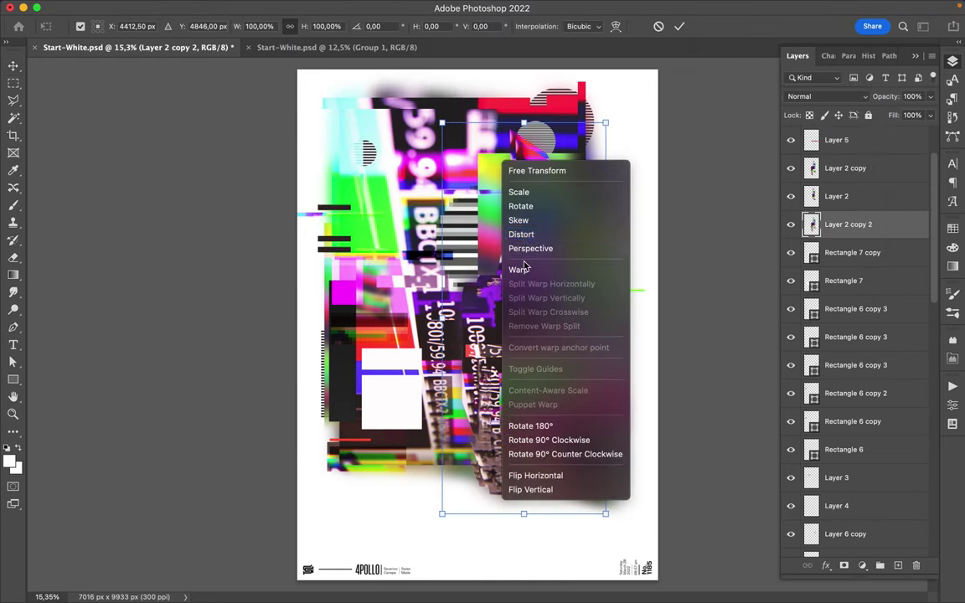
left_click(512, 266)
left_click_drag(551, 515, 553, 531)
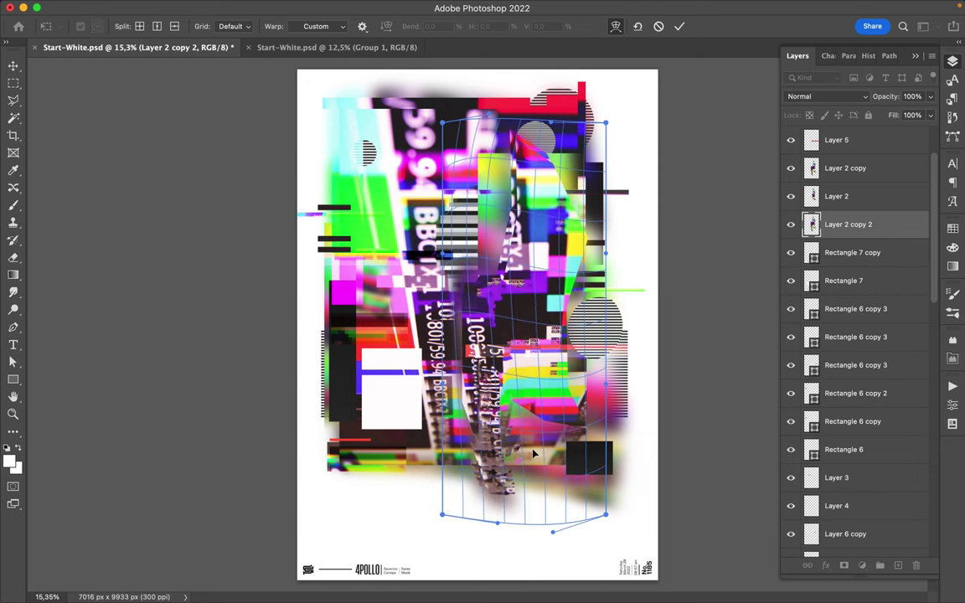
key("Return")
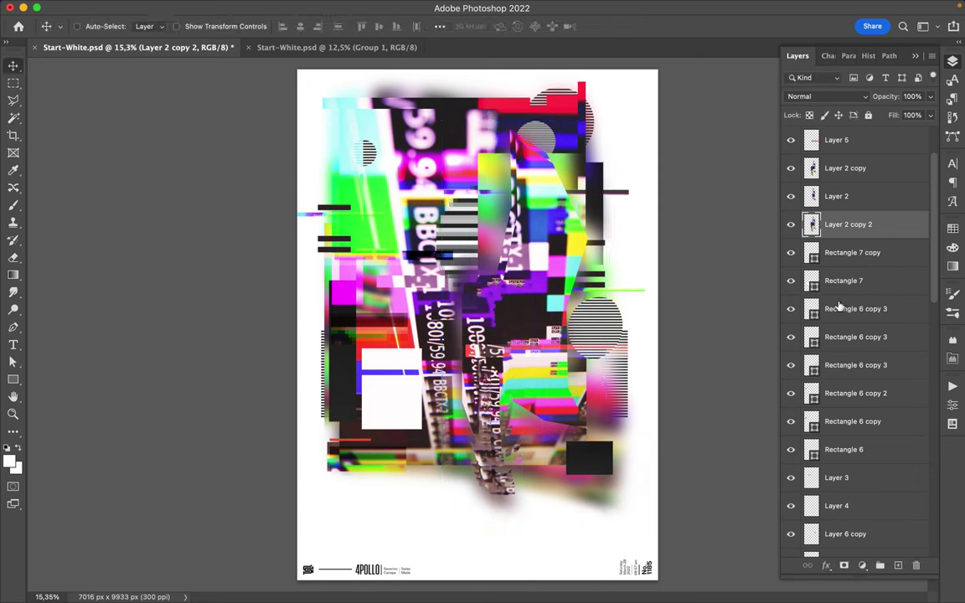
Step: Draw dark Rectangle 8 in the poster's middle and place a copy higher up
key("u")
left_click_drag(501, 312, 484, 327)
key("v")
left_click_drag(463, 376, 469, 214)
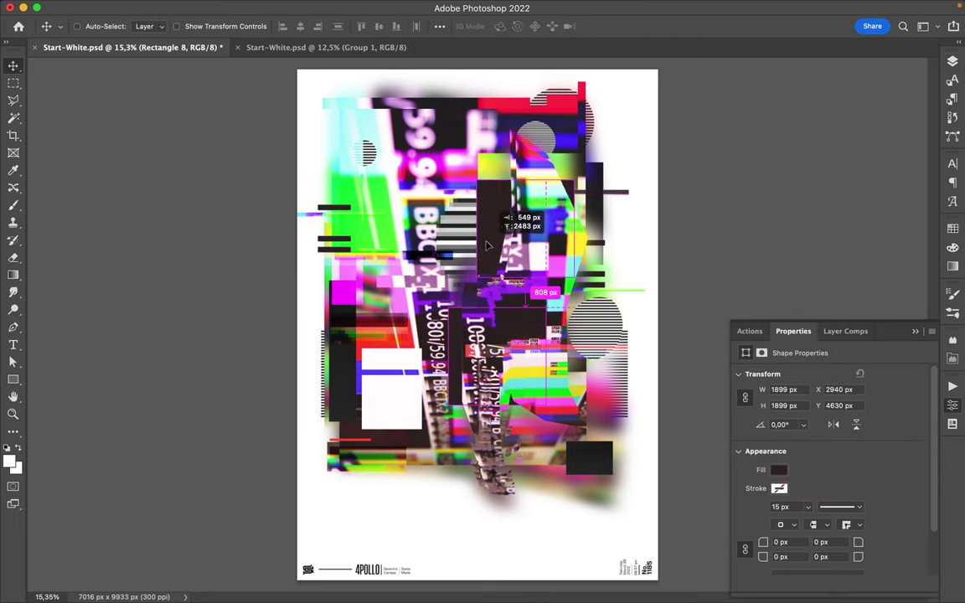
Step: Place the rectangle copy between Layer 10 and Layer 11, and duplicate Layer 16 copy
left_click(952, 61)
left_click_drag(846, 225, 877, 434)
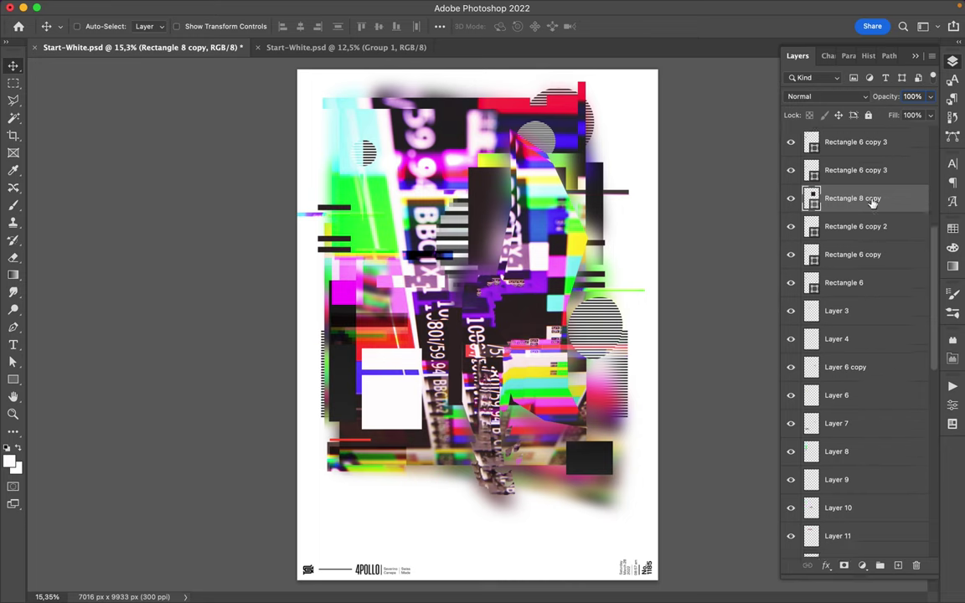
mouse_move(877, 434)
left_mouse_down()
mouse_move(869, 457)
mouse_move(856, 433)
mouse_move(849, 346)
mouse_move(846, 393)
left_mouse_up()
left_click(846, 438)
key("ctrl+j")
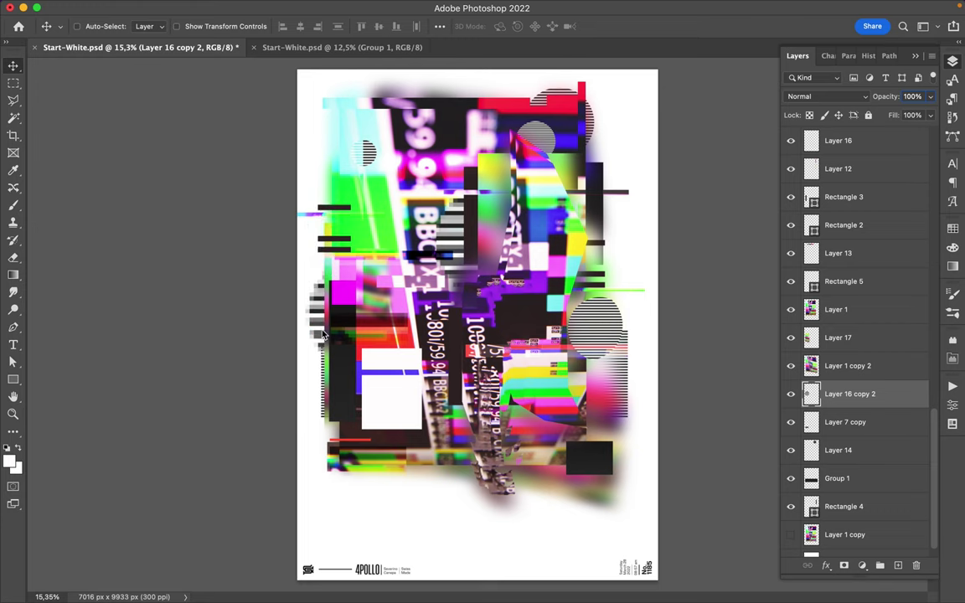
left_click(410, 385)
Step: Copy an area of stripes to a new layer and move its duplicate under Layer 7 copy 2
key("m")
left_click_drag(355, 375, 409, 441)
key("ctrl+j")
key("v")
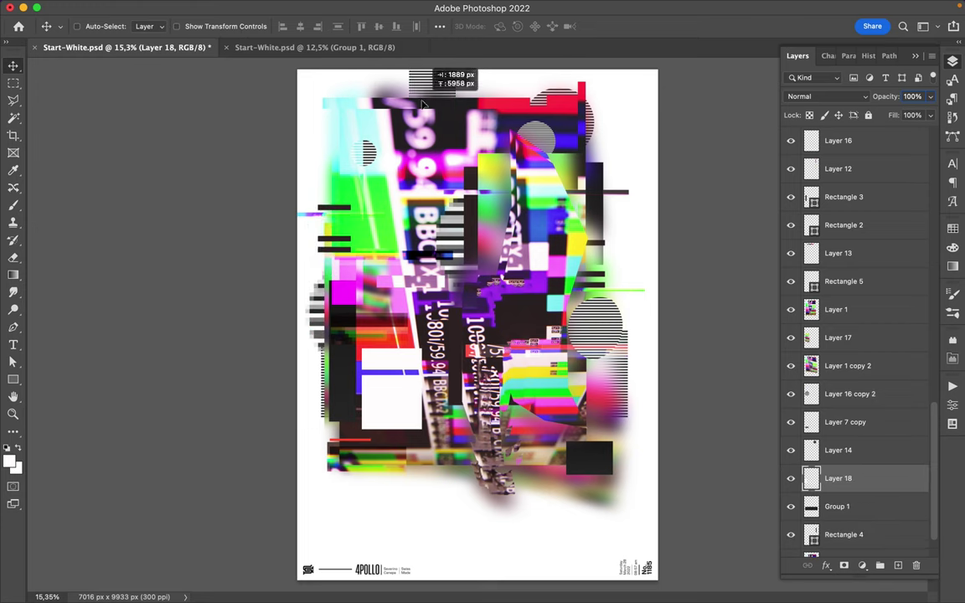
key("ctrl+t")
key("Return")
key("ctrl+j")
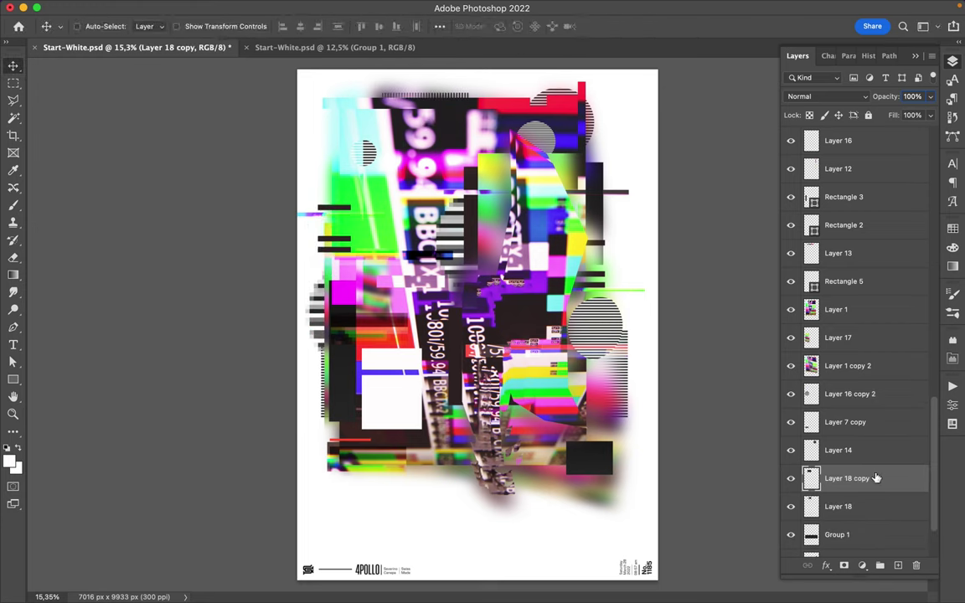
left_click_drag(879, 478, 854, 213)
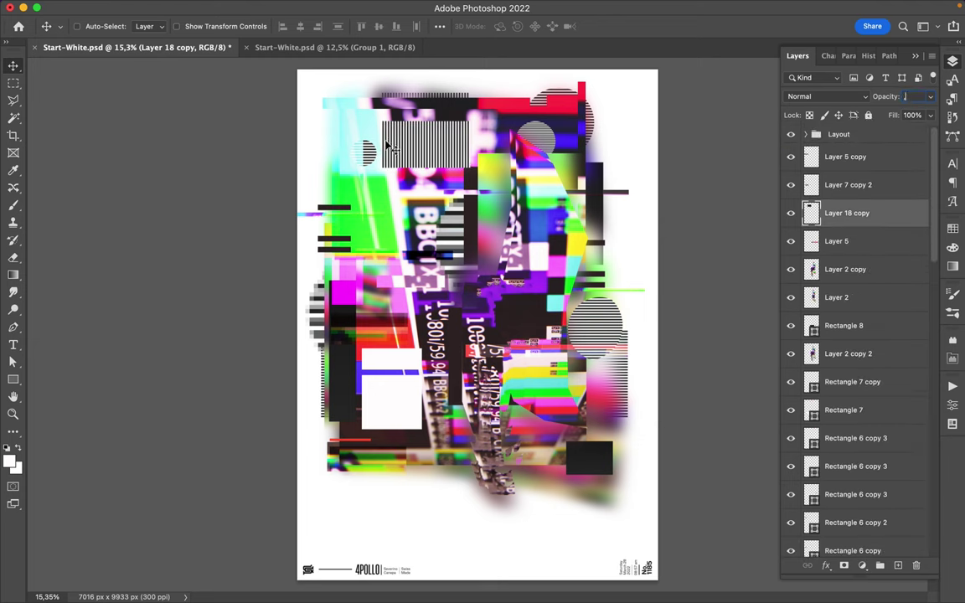
Step: Cut the lower half of the top stripe block onto its own layer and shift the block left
key("m")
mouse_move(378, 136)
left_mouse_down()
mouse_move(471, 169)
mouse_move(475, 335)
mouse_move(488, 344)
left_mouse_up()
key("ctrl+shift+j")
key("v")
left_click(846, 242)
left_click_drag(453, 101, 436, 99)
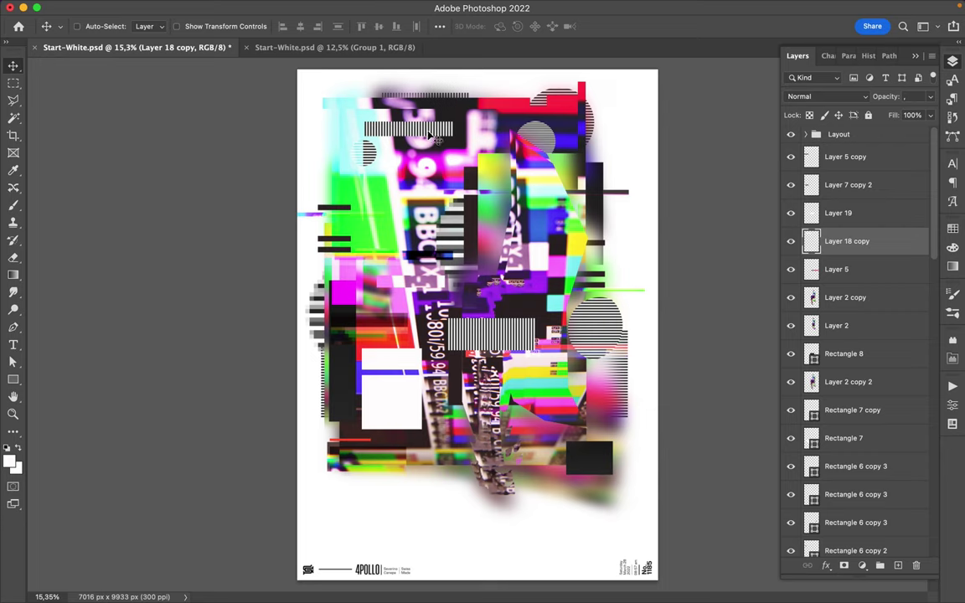
Step: Copy a small stripe piece, duplicate it and move it down
key("m")
key("ctrl+shift+j")
key("ctrl+j")
key("v")
left_click_drag(453, 126, 461, 173)
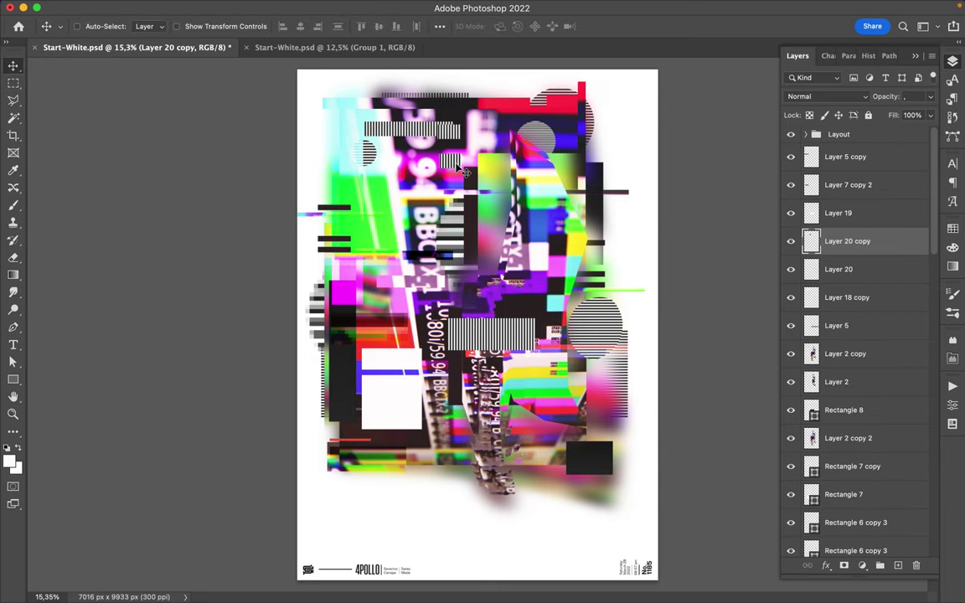
Step: Shift the top stripe block right and down
key("m")
left_click_drag(364, 134, 482, 191)
key("v")
left_click_drag(459, 138, 501, 180)
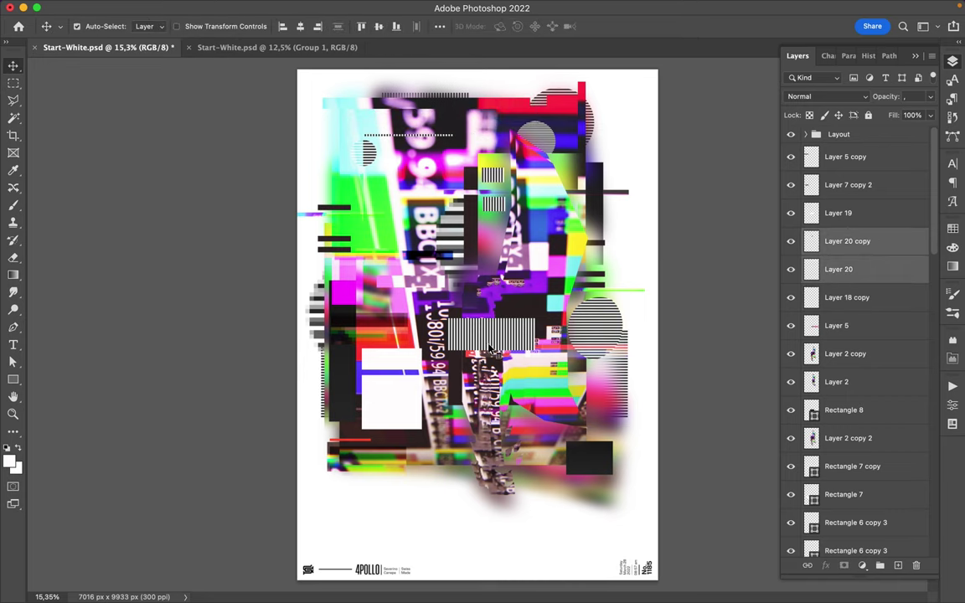
Step: Copy a thin vertical slice of Layer 2 copy onto Layer 21 and move a duplicate left
left_click(520, 293)
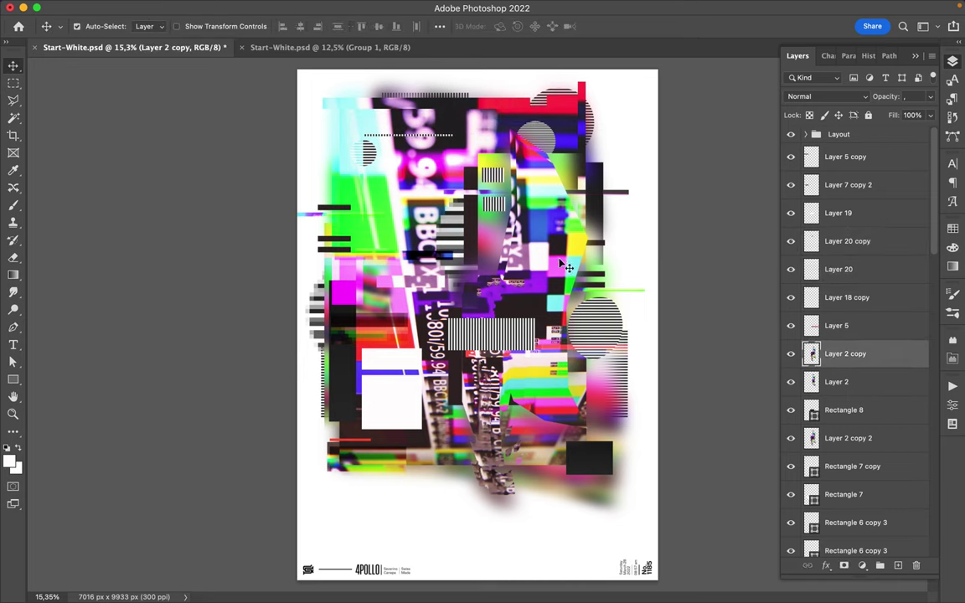
key("m")
mouse_move(566, 223)
left_mouse_down()
mouse_move(572, 337)
mouse_move(607, 216)
left_mouse_up()
key("ctrl+j")
key("v")
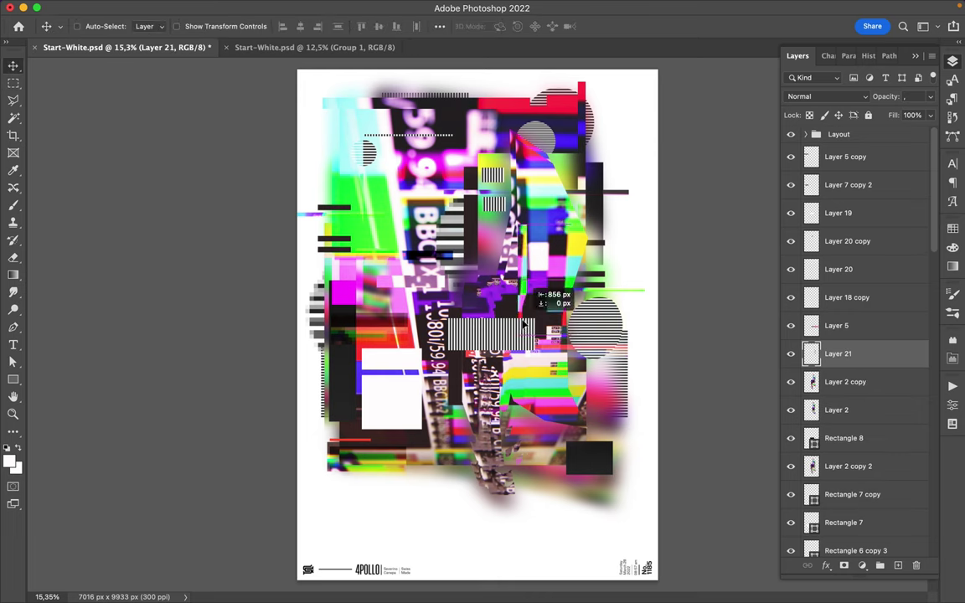
left_click_drag(596, 165, 331, 155)
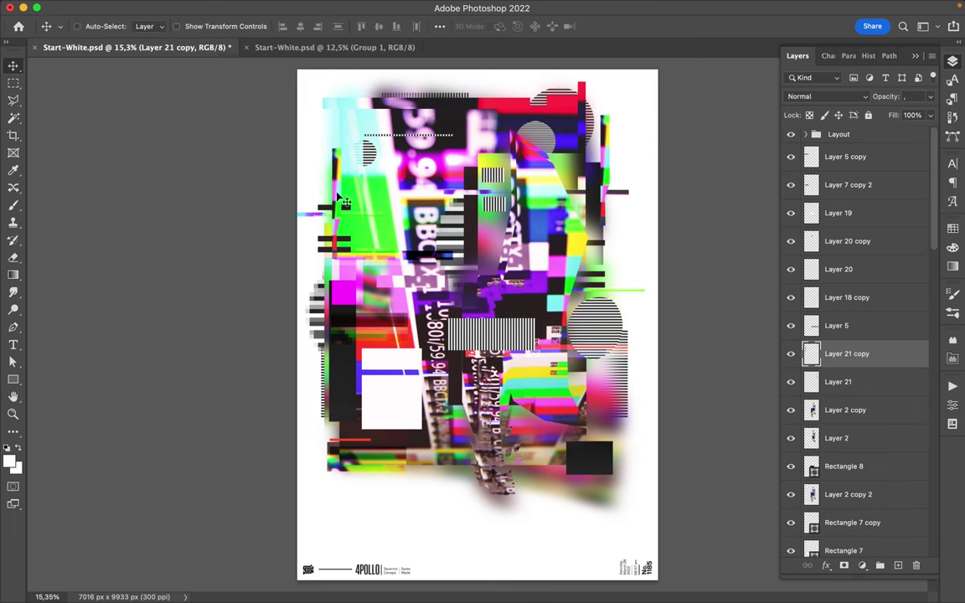
Step: Gaussian-blur the slice copy, keep Normal blending, and move Layer 21 copy below Layer 21
left_click(311, 8)
left_click(536, 229)
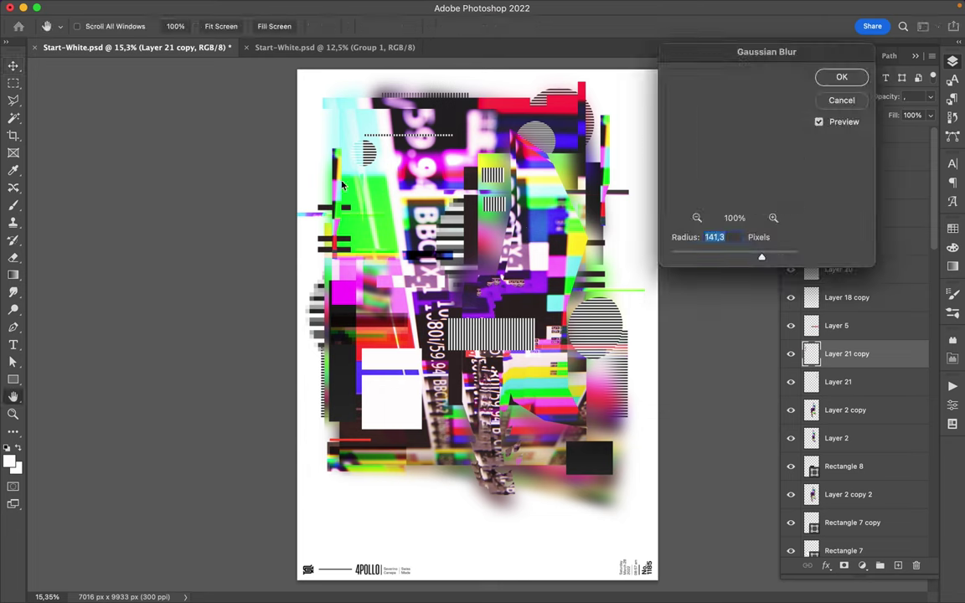
key("Return")
left_click_drag(343, 171, 350, 189)
left_click(854, 98)
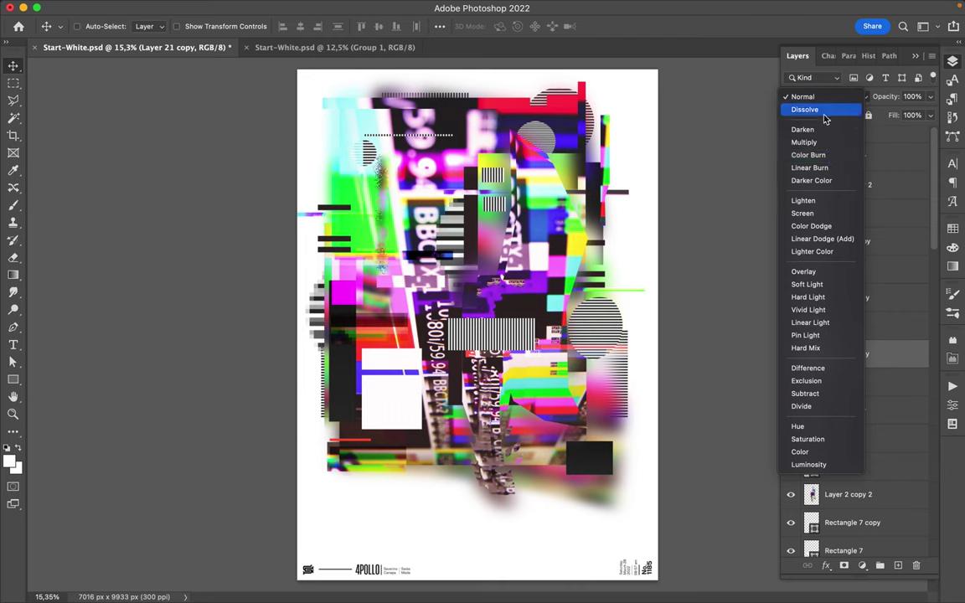
key("Escape")
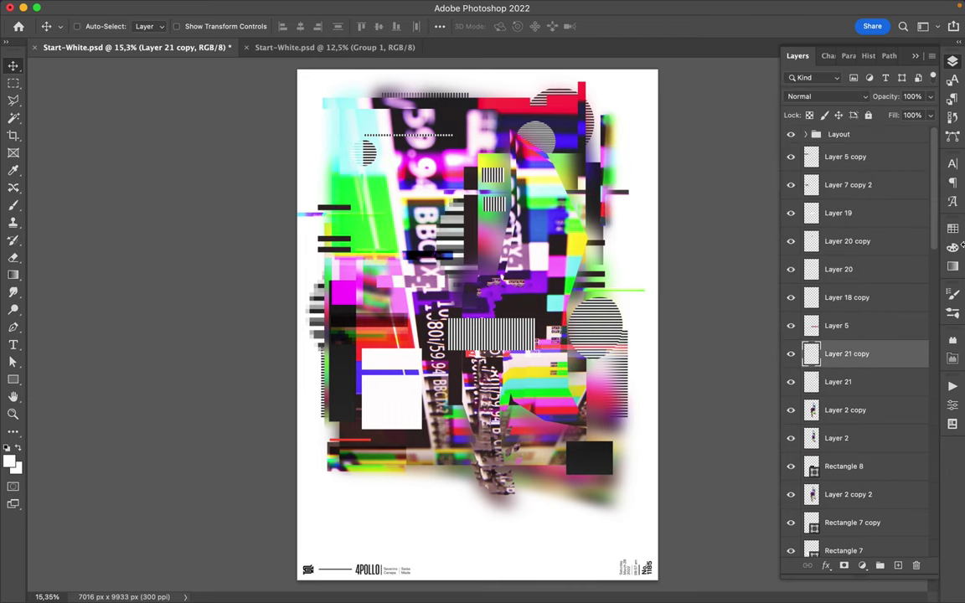
left_click_drag(871, 355, 892, 389)
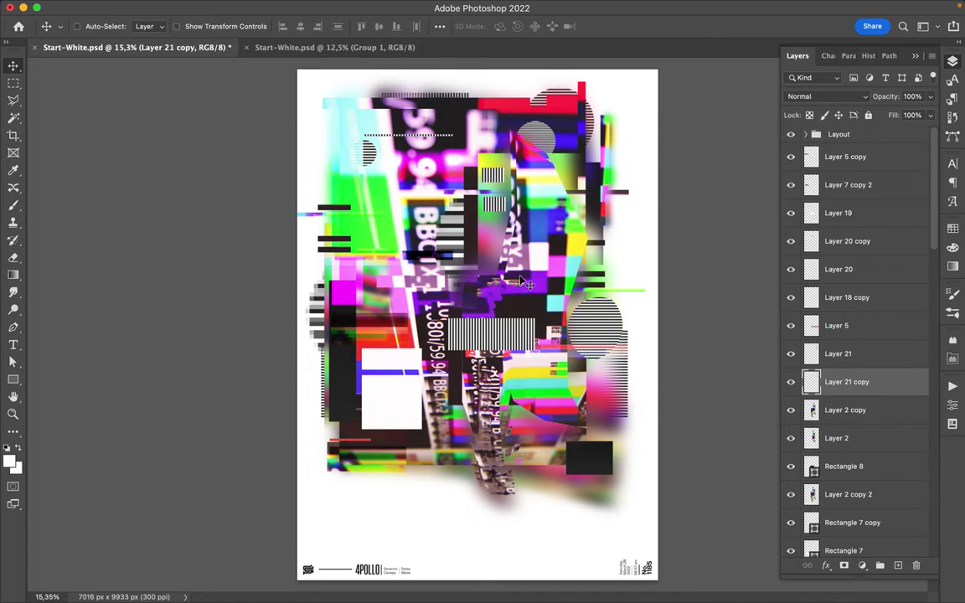
Step: Draw a dark three-point diagonal band across the left-centre with the Pen tool
key("p")
left_click(387, 230)
left_click(385, 262)
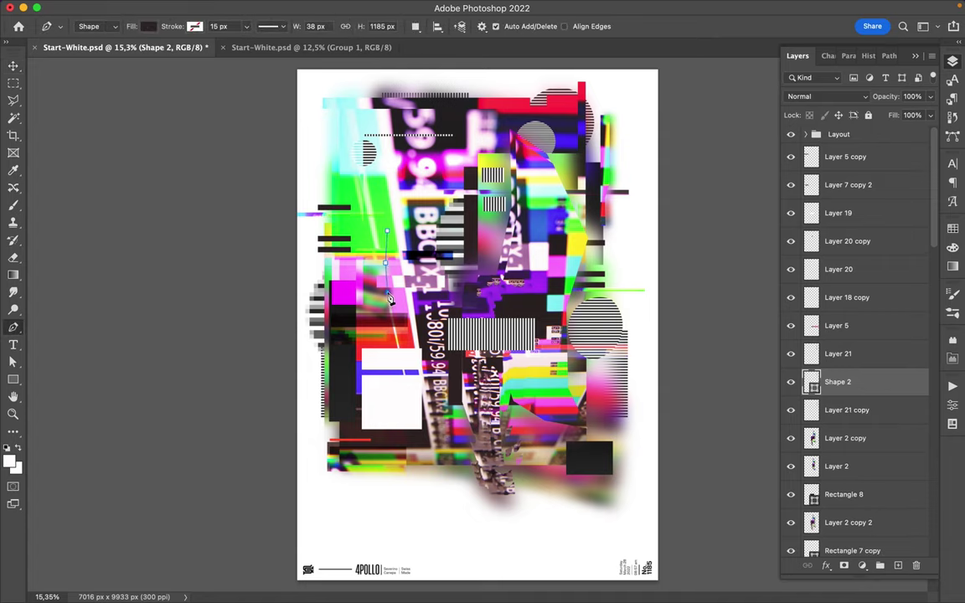
left_click(426, 379)
Step: Move Shape 2 below Rectangle 5 in the layer stack and nudge it down
key("v")
mouse_move(837, 382)
left_mouse_down()
mouse_move(860, 358)
mouse_move(854, 451)
left_mouse_up()
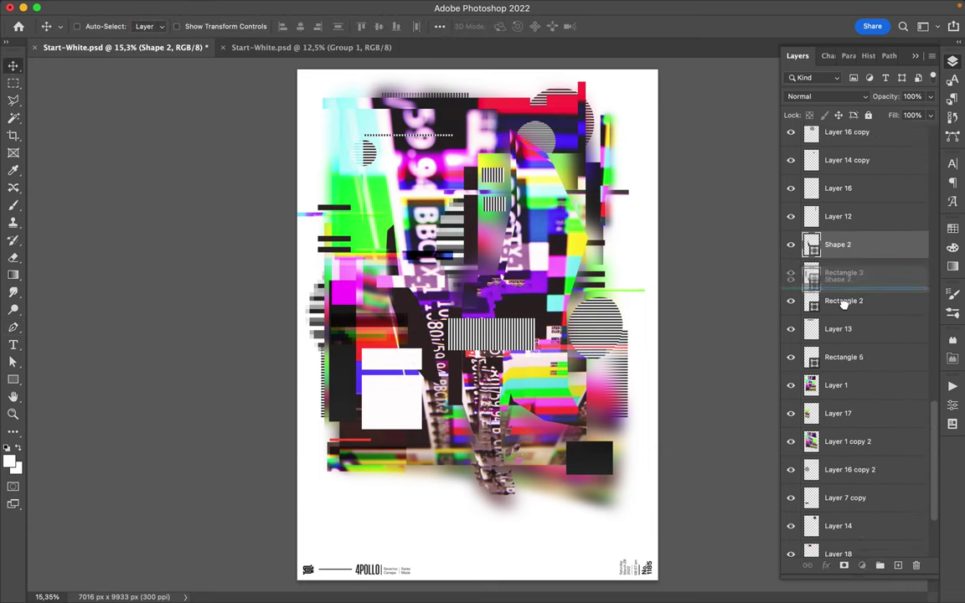
left_click_drag(853, 451, 838, 357)
left_click_drag(426, 314, 423, 360)
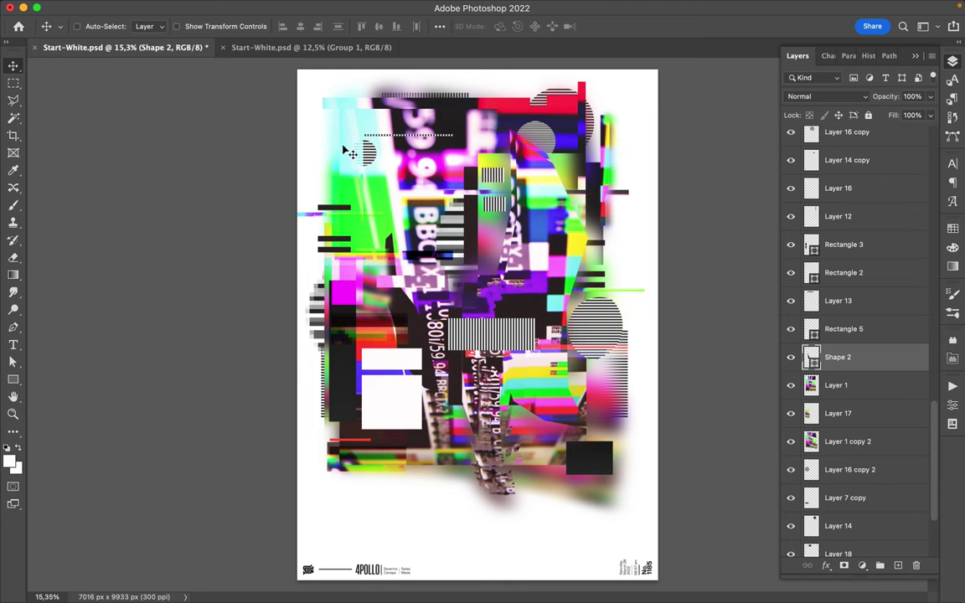
Step: Zoom out to the whole poster and save it
key("ctrl+minus")
key("ctrl+s")
scroll(870, 436, "down", 3)
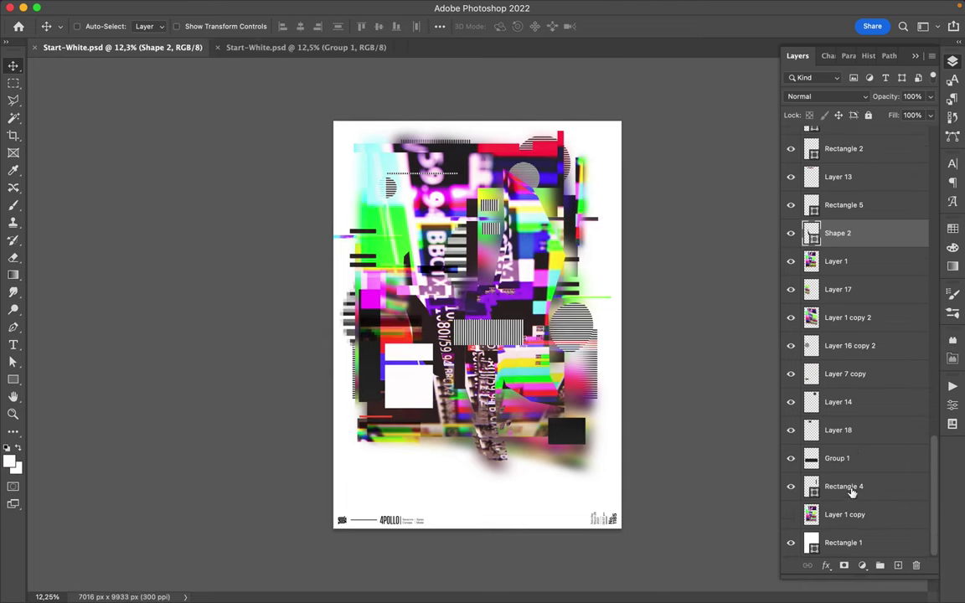
Step: Select all poster layers and stamp the artwork into two merged copies
scroll(825, 335, "up", 10)
left_click(825, 185, "shift")
left_click_drag(540, 218, 545, 239)
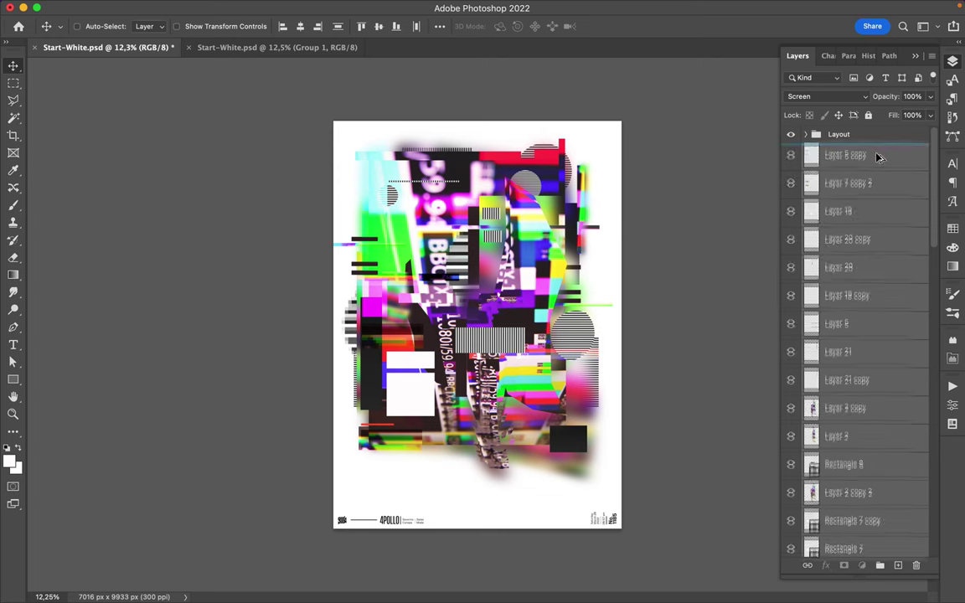
key("ctrl+e")
key("ctrl+j")
Step: Hide the top merged copy and apply a High Pass filter to the lower copy
left_click(832, 184)
left_click(790, 156)
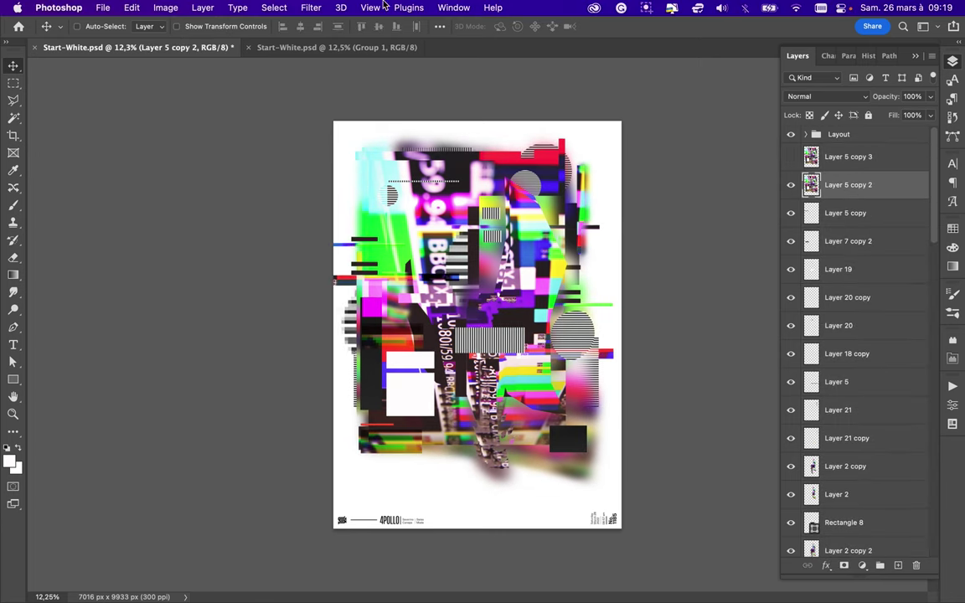
left_click(310, 7)
left_click(531, 301)
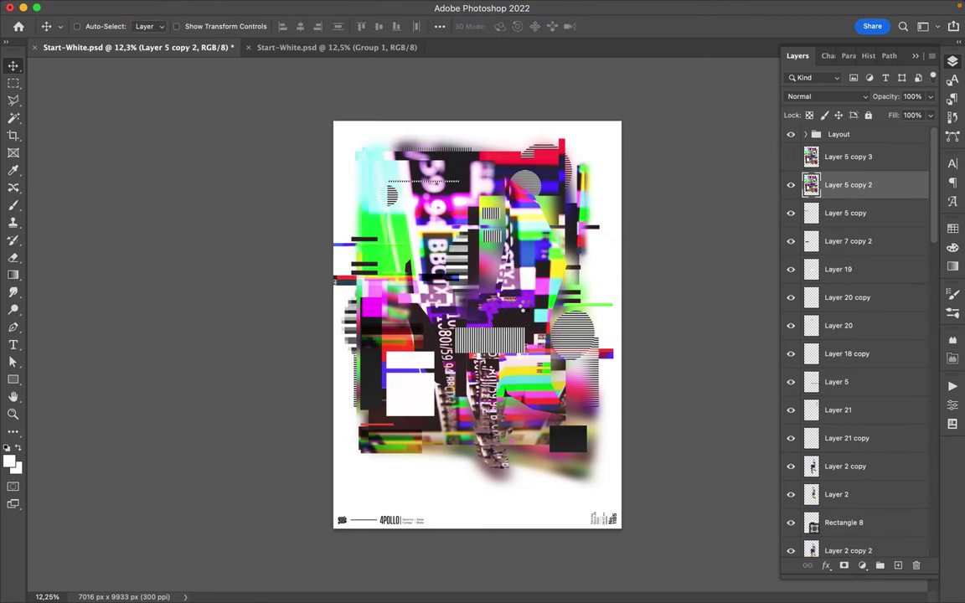
left_click(182, 34)
Step: Blend the high-pass layer in Color Dodge at 7% fill, then show the top copy again
left_click(825, 96)
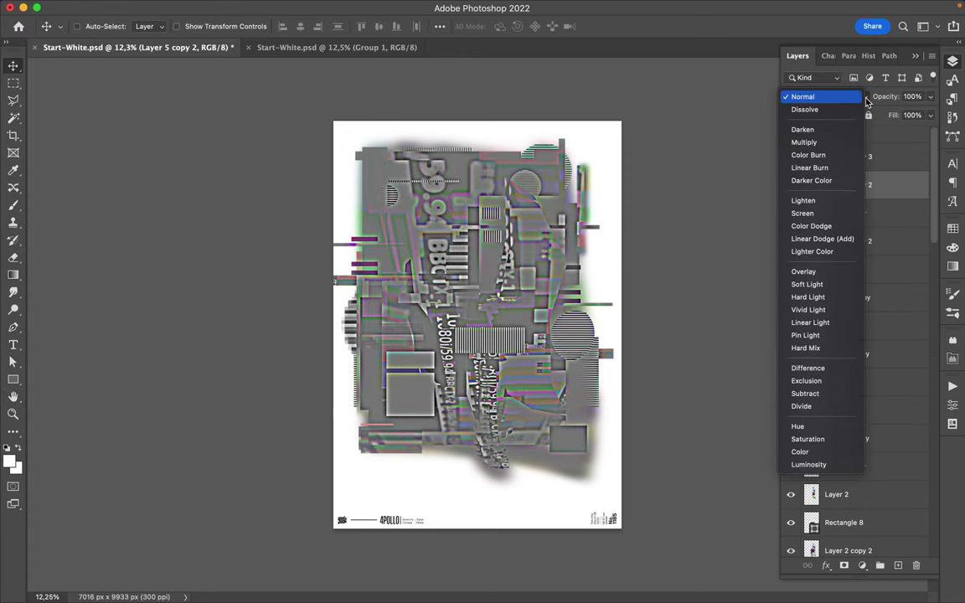
left_click(838, 228)
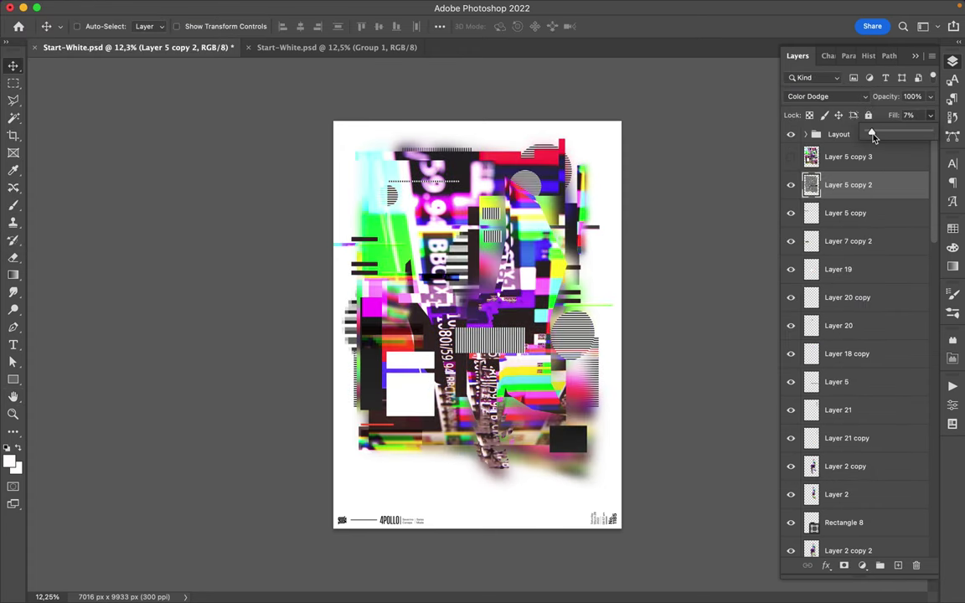
left_click(789, 156)
left_click(790, 156)
left_click(789, 157)
left_click(790, 156)
left_click(311, 7)
mouse_move(322, 229)
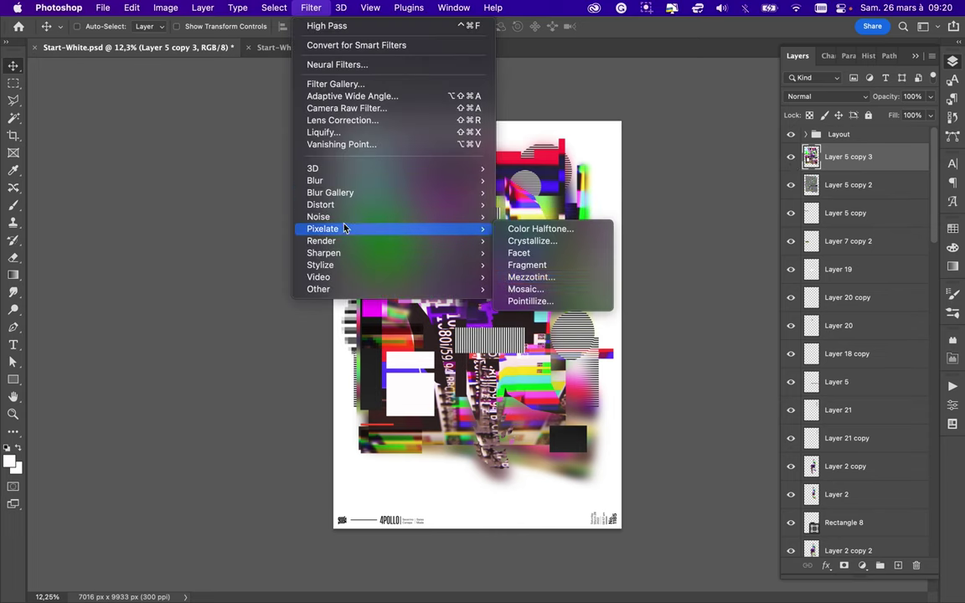
Step: Apply Mosaic pixelation to the top merged copy and cut out a first diagonal slice
left_click(548, 287)
key("Return")
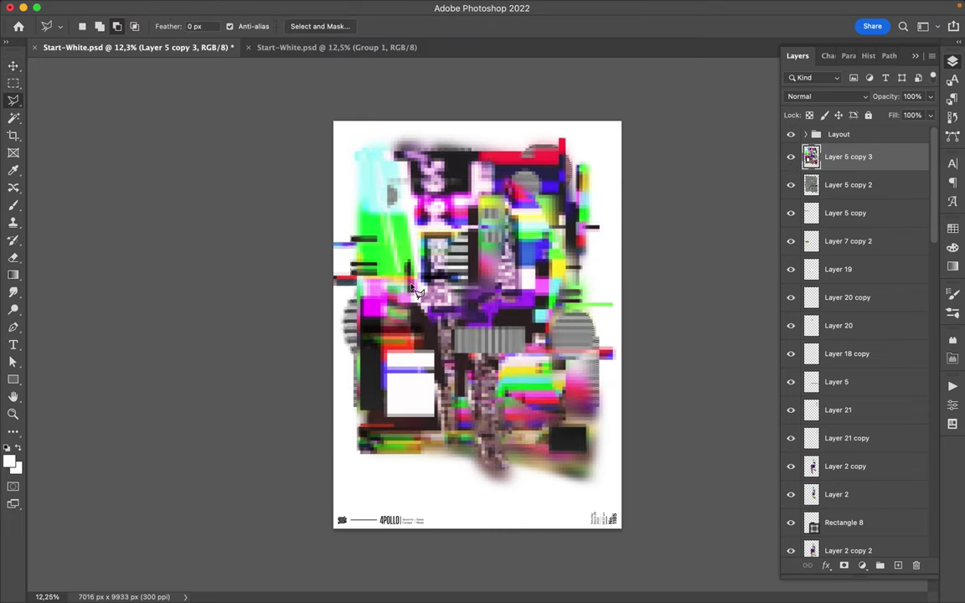
left_click(343, 369)
key("Delete")
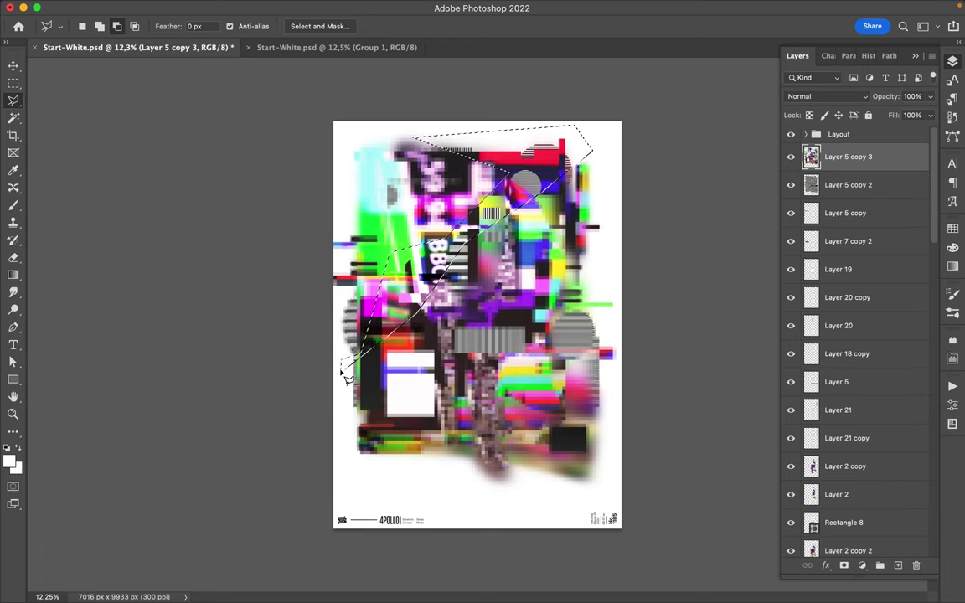
key("ctrl+d")
Step: Cut a second diagonal slice out of the pixelated copy at lower right
key("m")
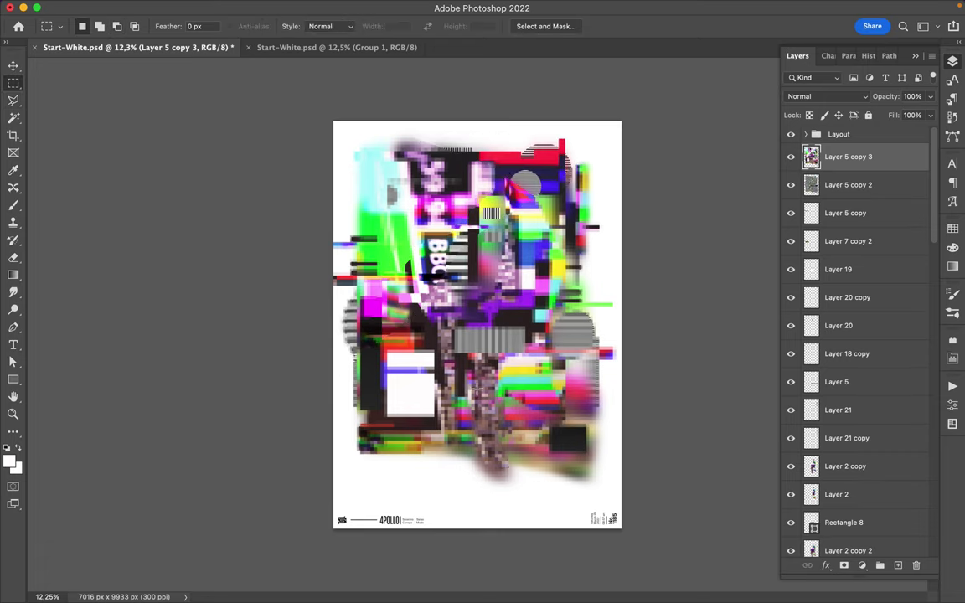
key("l")
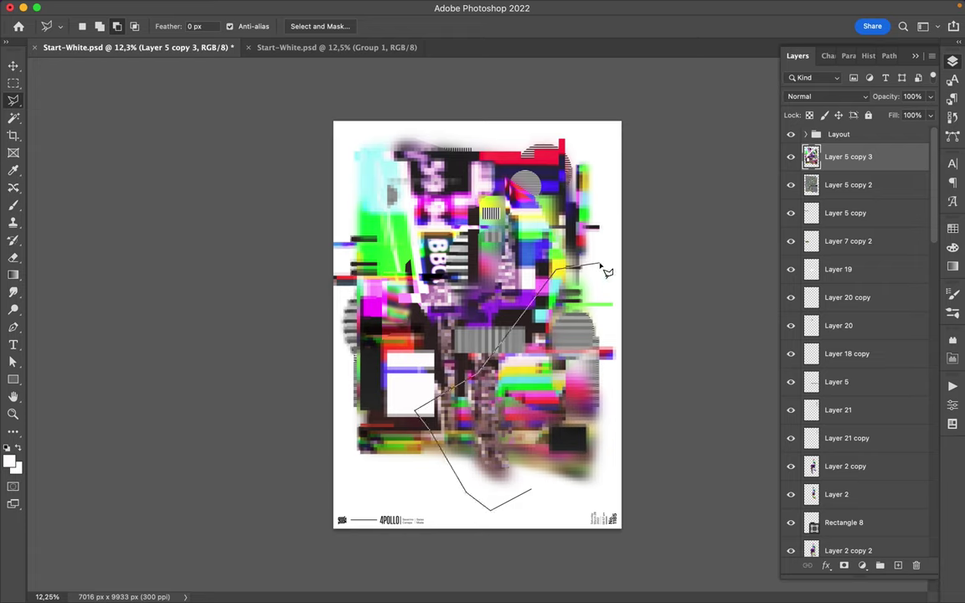
left_click(528, 496)
key("Delete")
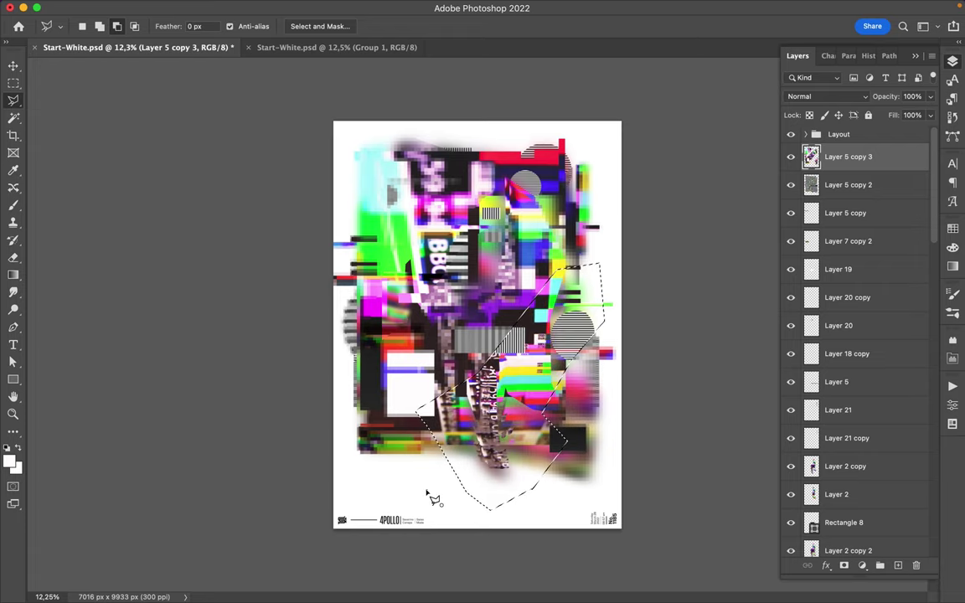
key("ctrl+d")
Step: Add a new empty Layer 22 and restore the combined slice selection
key("m")
key("v")
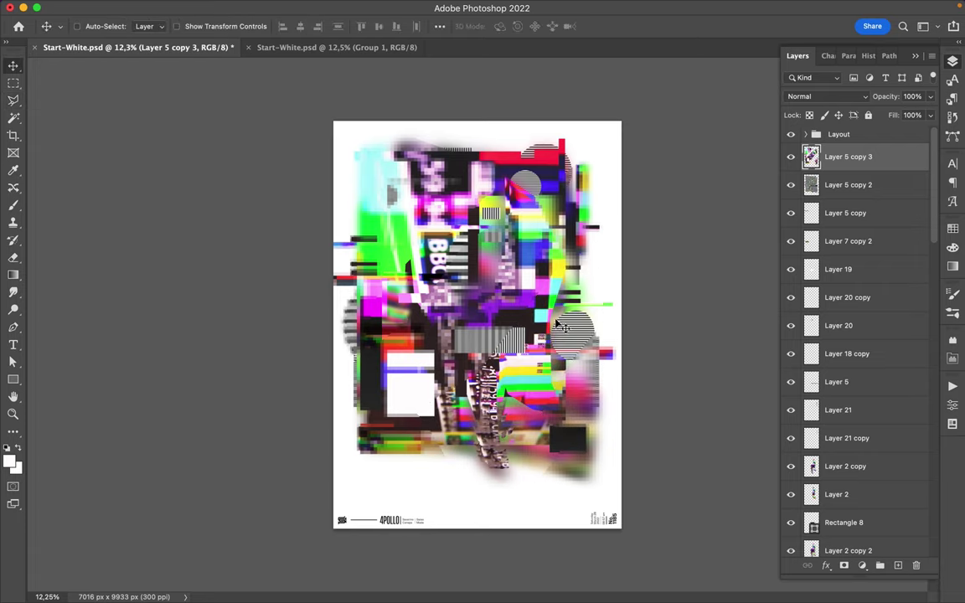
key("ctrl+shift+alt+n")
key("ctrl+bracketleft")
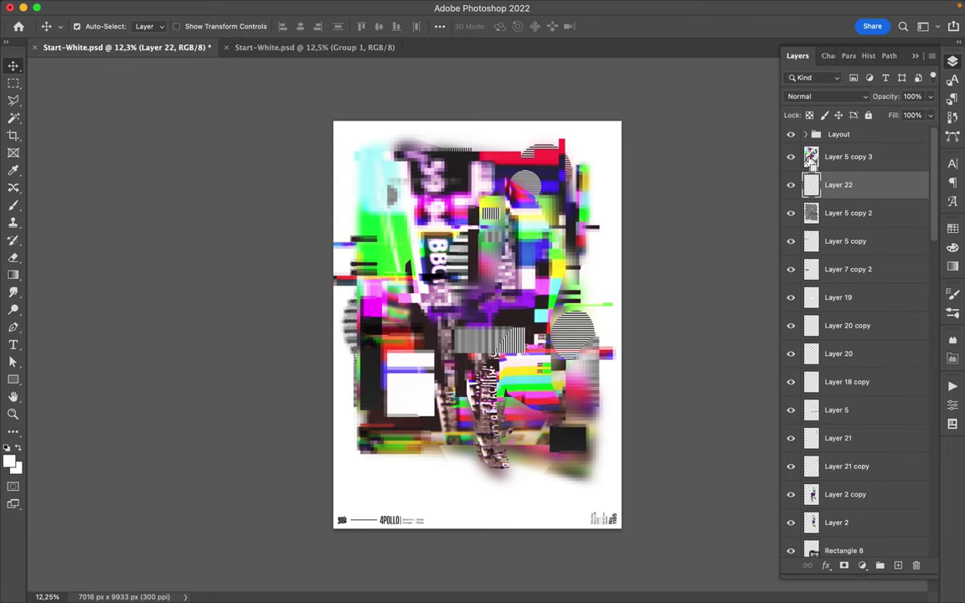
Step: Paint soft black inside the slice selection with a 5000 px brush on Layer 22
key("b")
key("ctrl+shift+d")
right_click(474, 201)
left_click_drag(599, 232, 637, 231)
key("Return")
key("x")
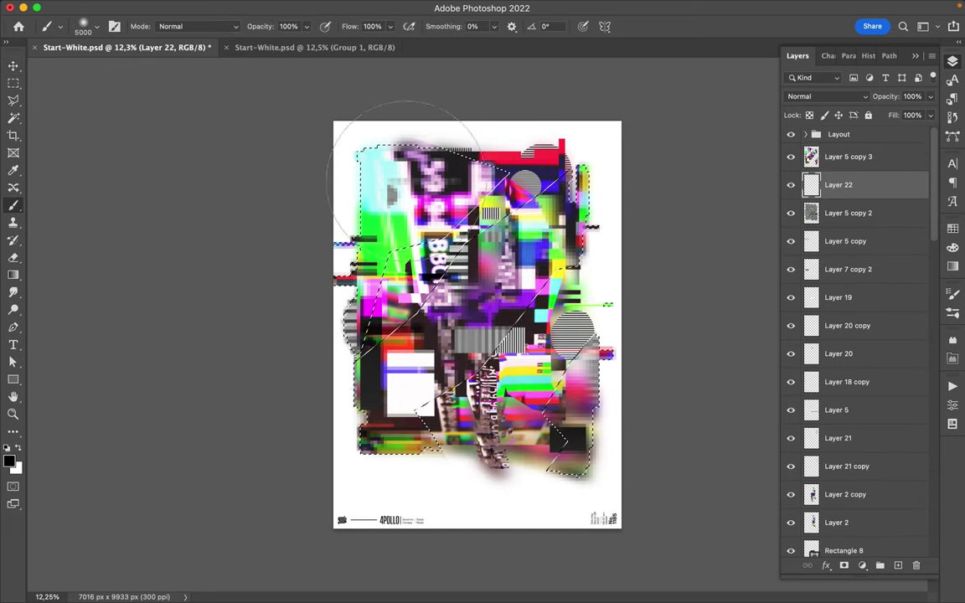
mouse_move(540, 368)
left_mouse_down()
mouse_move(539, 215)
mouse_move(590, 418)
mouse_move(463, 215)
mouse_move(501, 243)
mouse_move(485, 40)
left_mouse_up()
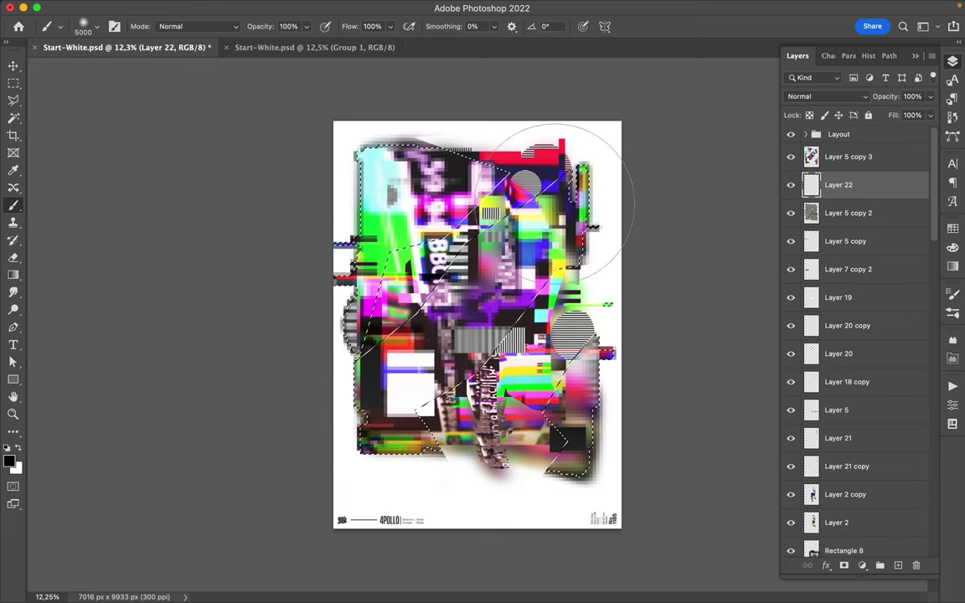
Step: Gaussian-blur the black bands at a 56 px radius and lower the layer's fill to 39%
key("m")
key("super+d")
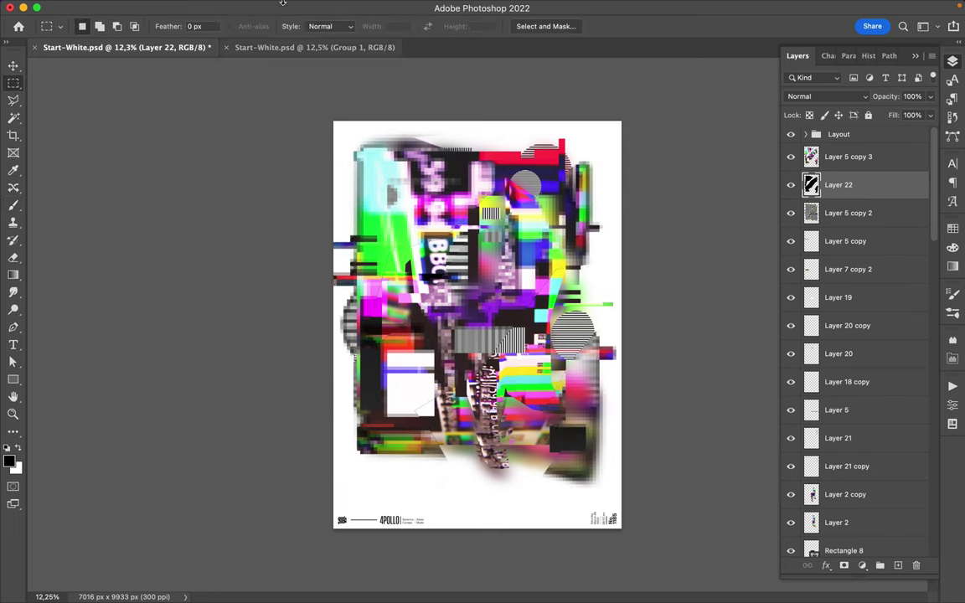
left_click(303, 7)
left_click(524, 226)
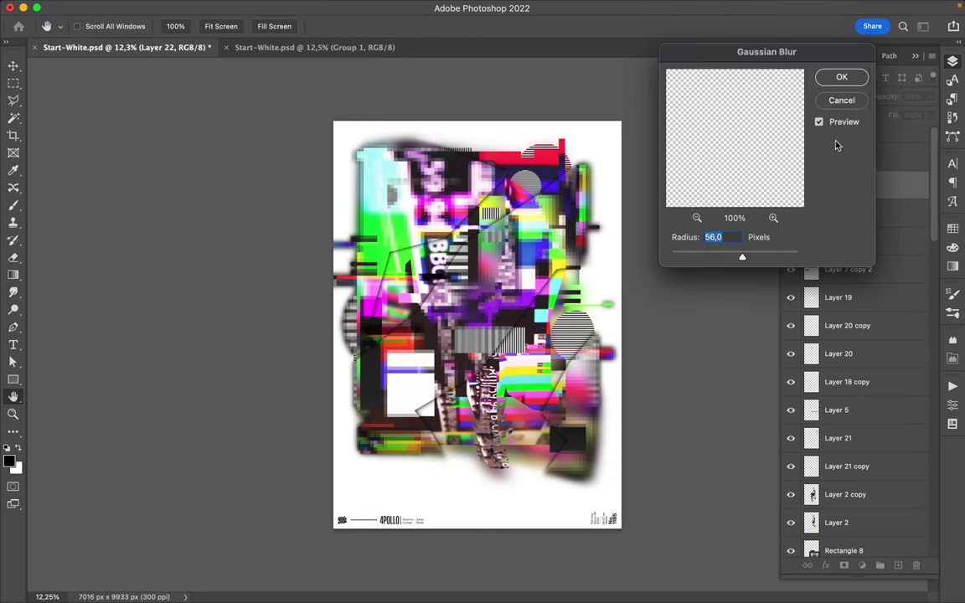
left_click_drag(750, 260, 758, 259)
left_click(842, 75)
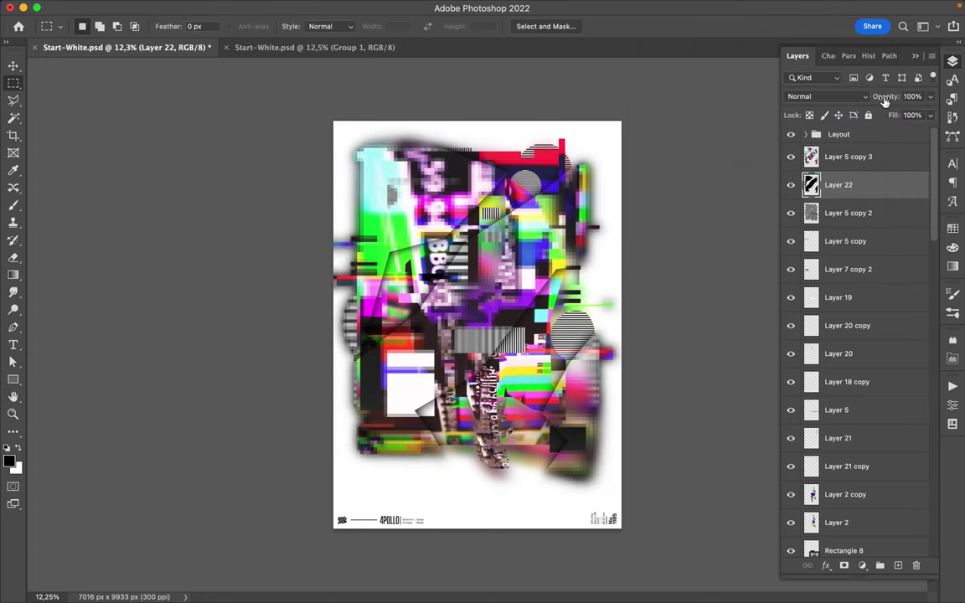
left_click_drag(917, 134, 892, 135)
left_click(837, 96)
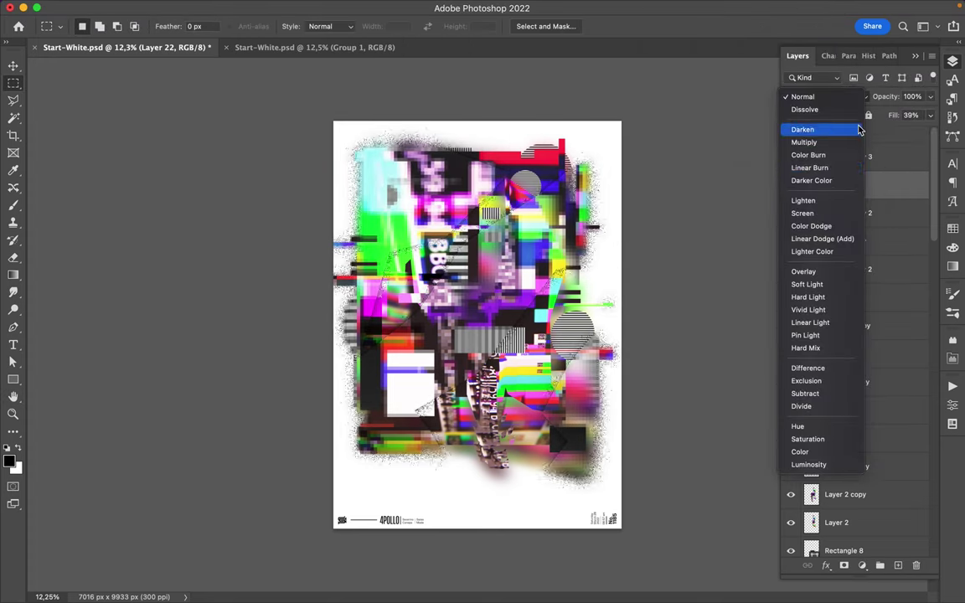
Step: Set the dark band layer to Hard Mix and marquee-select small areas of the pixelated layer
left_click(820, 347)
key("v")
key("alt+bracketright")
key("m")
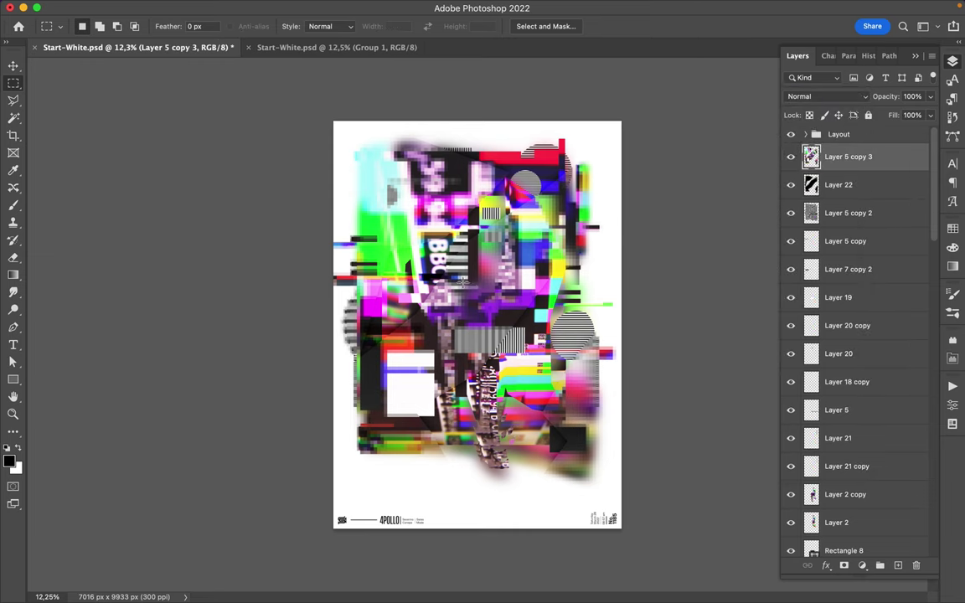
left_click_drag(462, 285, 500, 306)
left_click_drag(425, 337, 439, 394)
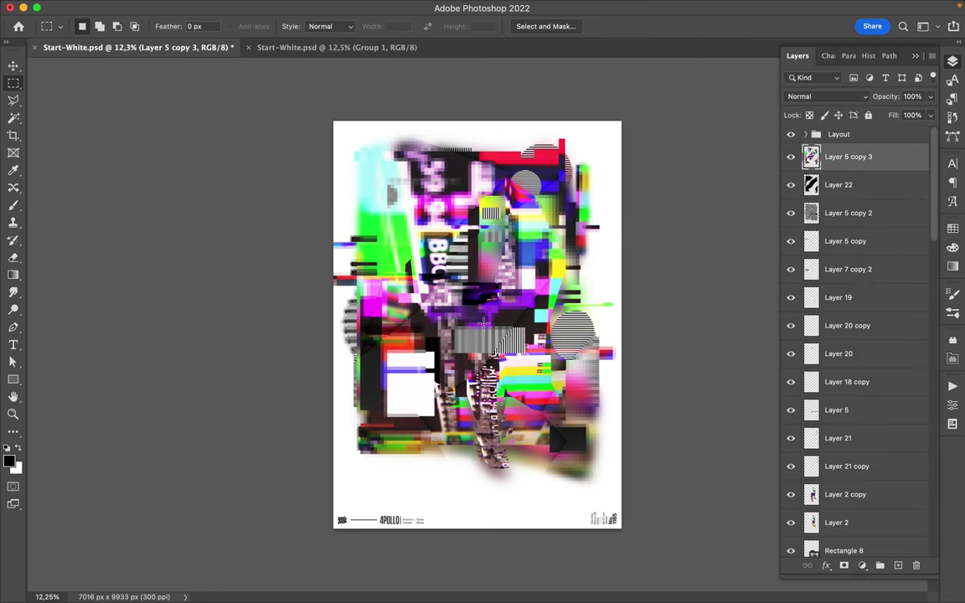
Step: Select a thin strip on the dark band layer near the top-left and save the poster
key("alt+bracketleft")
left_click_drag(339, 188, 408, 194)
left_click(846, 159)
key("v")
key("ctrl+s")
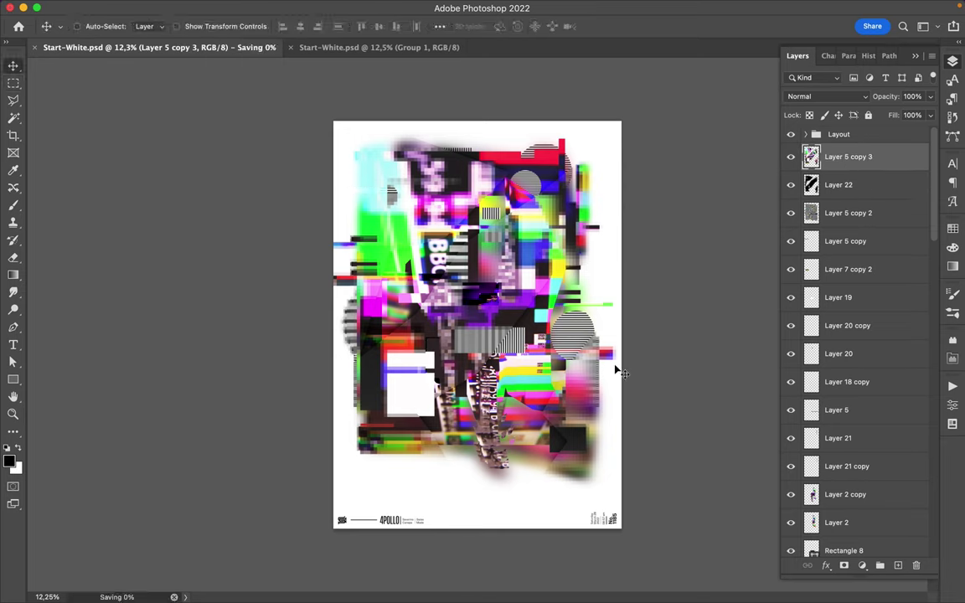
Step: Shift the whole composition slightly on the page and save the poster again
scroll(867, 260, "down", 10)
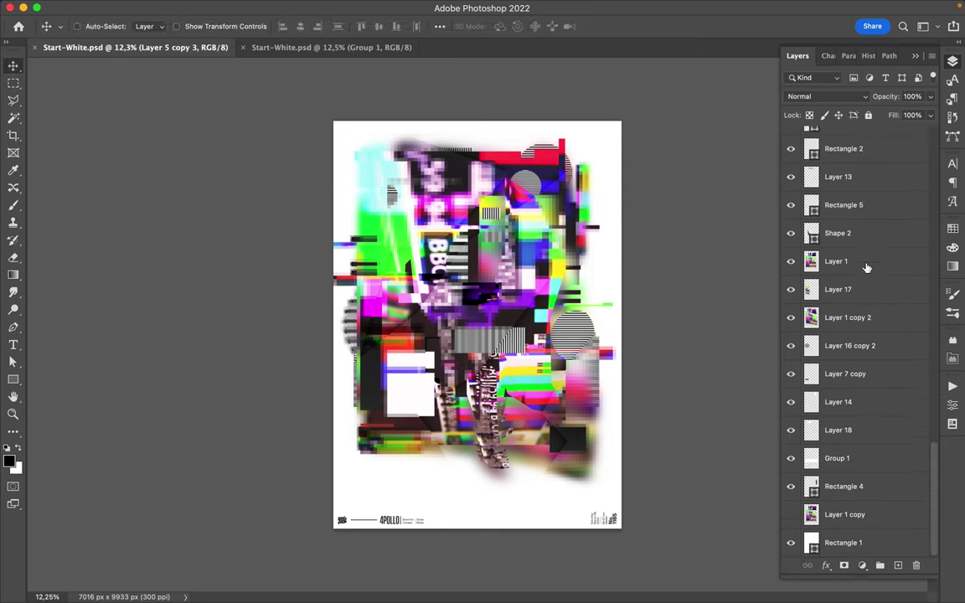
left_click(845, 514, "shift")
left_click_drag(512, 362, 520, 368)
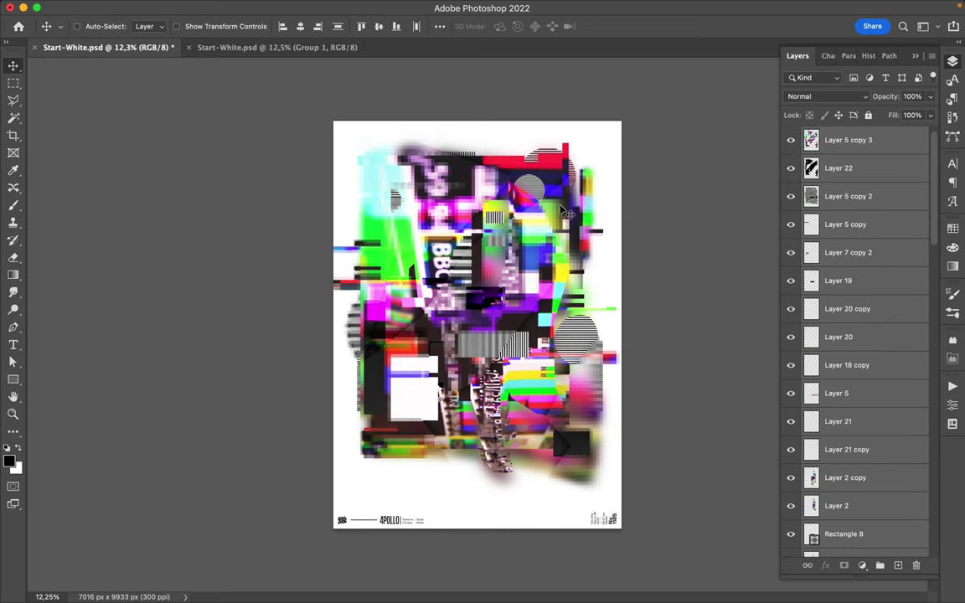
key("ctrl+s")
left_click(646, 8)
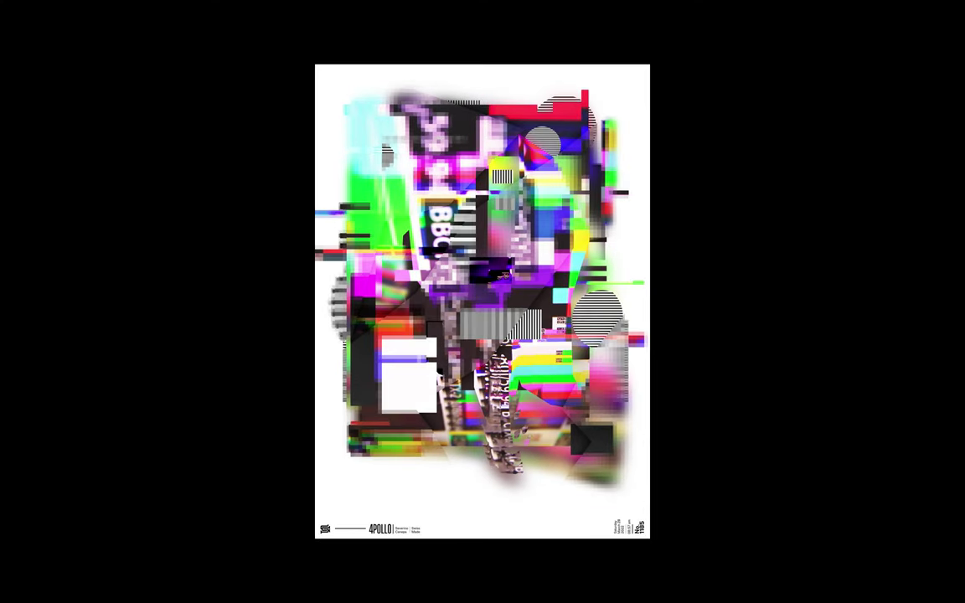